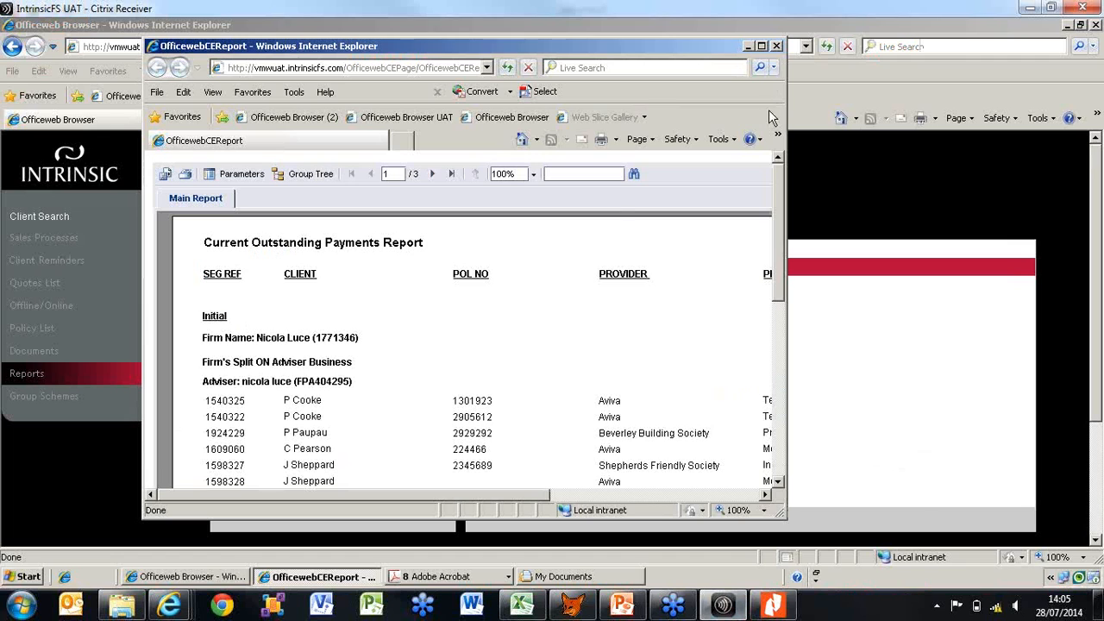
View the Current Outstanding Payments Report at full window size and close it
{"action": "left_click", "coordinate": [762, 46]}
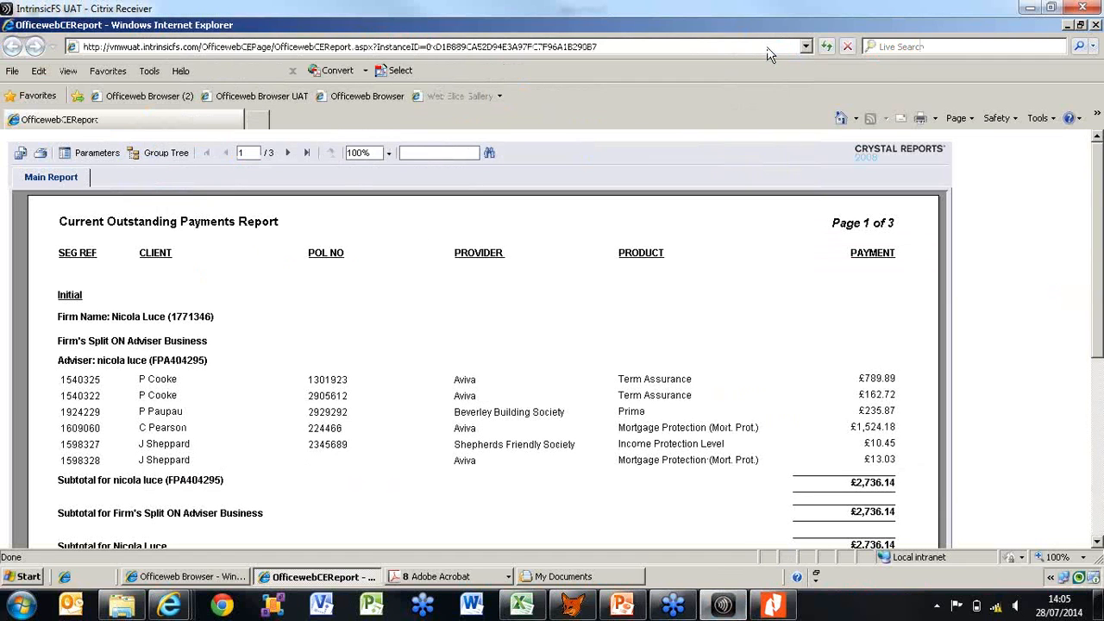
{"action": "left_click", "coordinate": [1097, 26]}
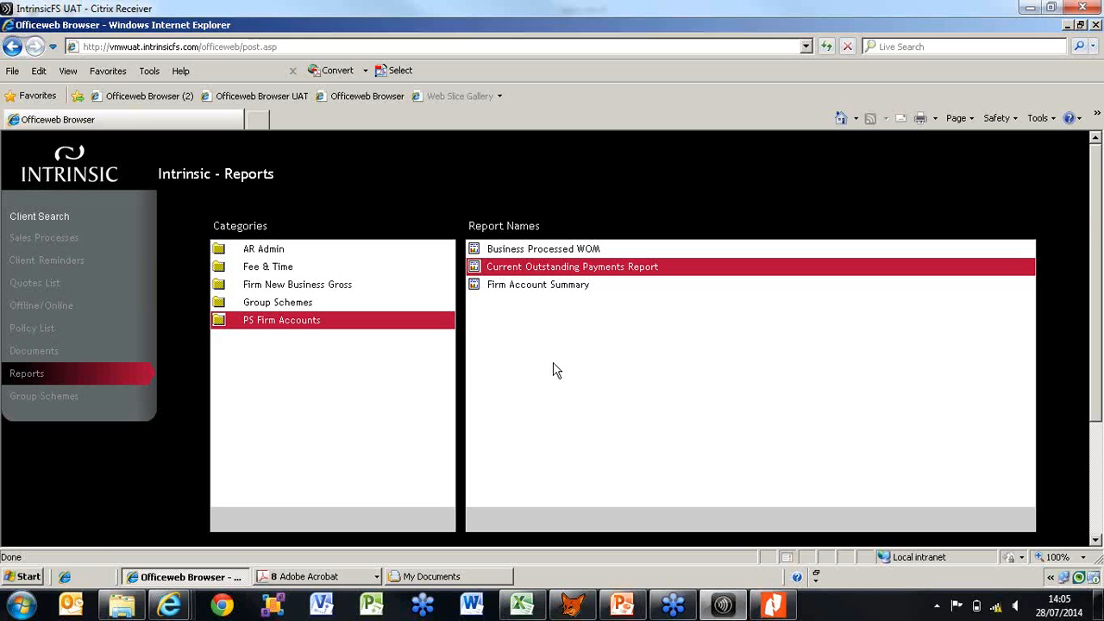
Start running the Business Processed WOM report from the PS Firm Accounts category, dismissing the Windows colour scheme message
{"action": "left_click", "coordinate": [572, 250]}
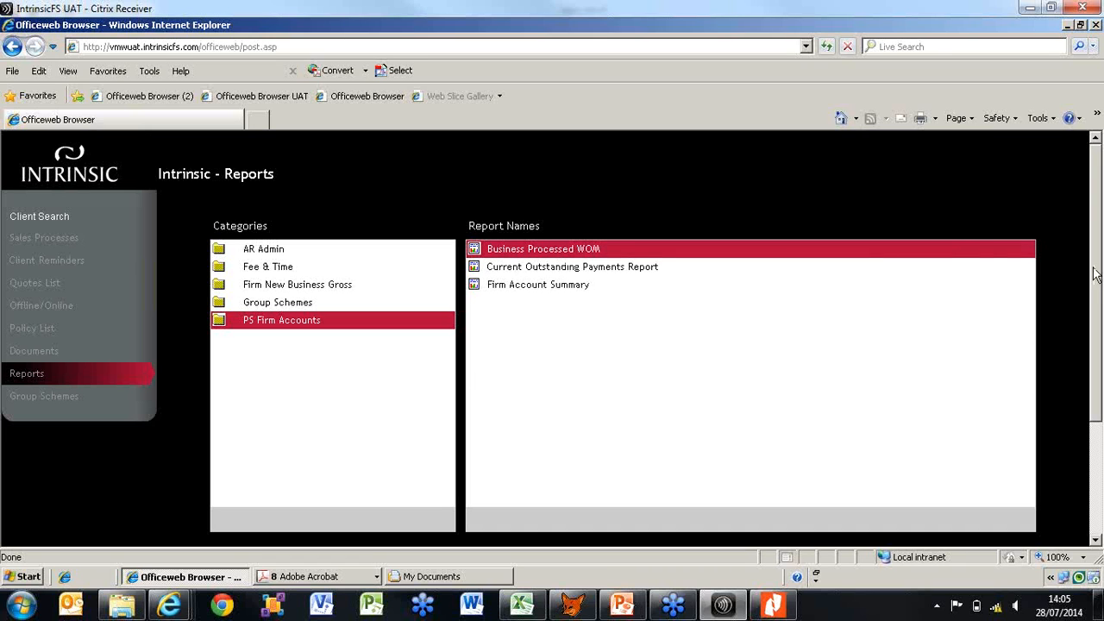
{"action": "left_click_drag", "start_coordinate": [1096, 255], "coordinate": [1100, 352]}
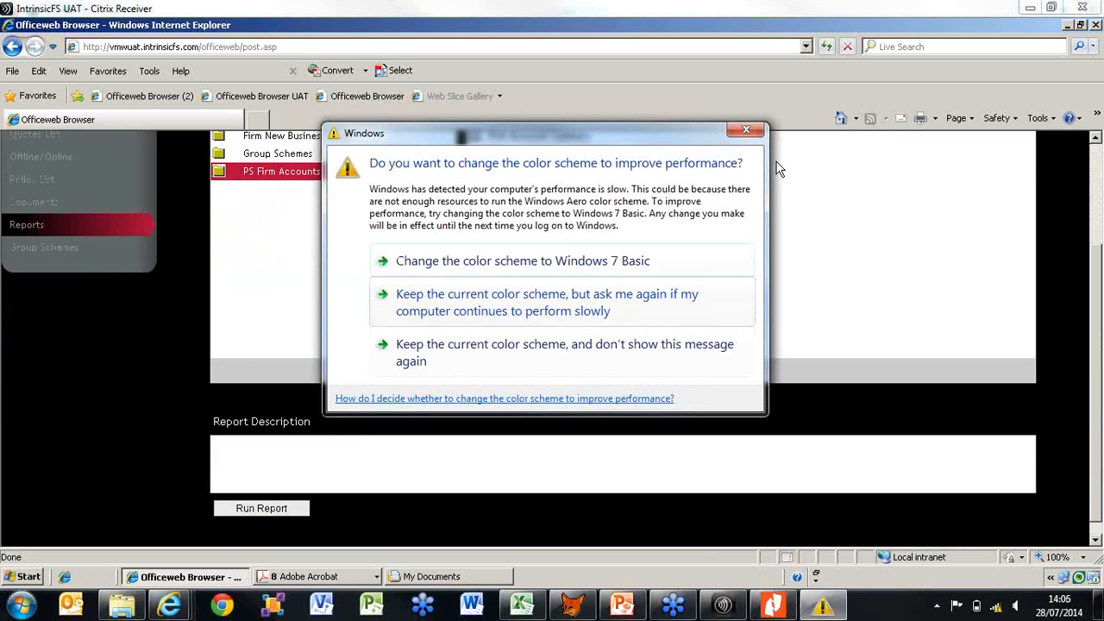
{"action": "left_click", "coordinate": [743, 131]}
{"action": "left_click", "coordinate": [243, 513]}
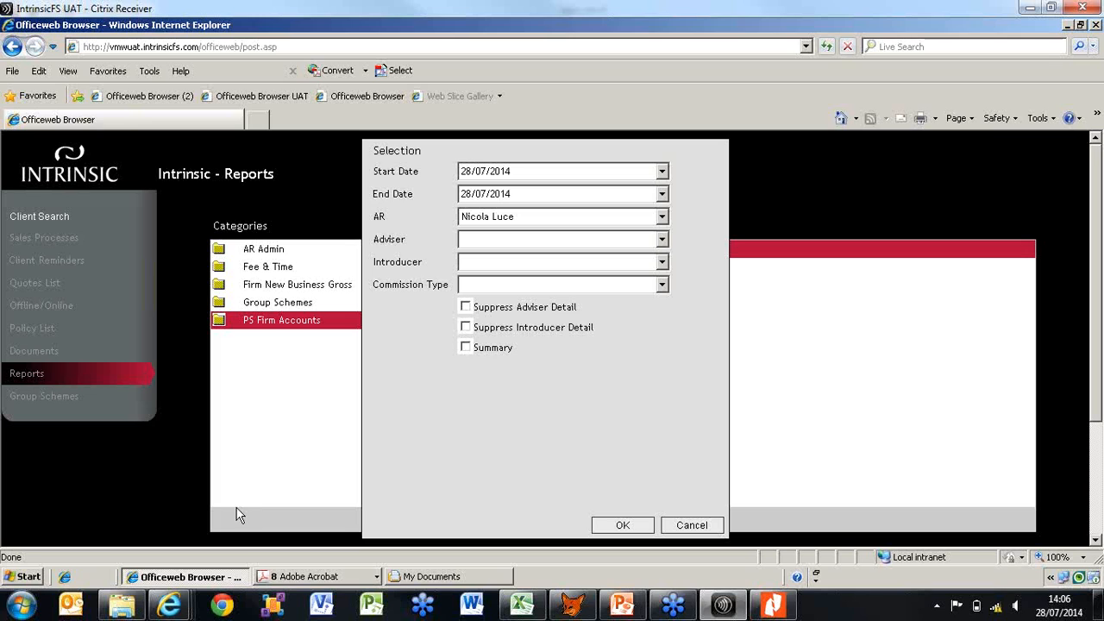
Set both the start date and end date of the Business Processed WOM report to 07/07/2014
{"action": "left_click", "coordinate": [662, 173]}
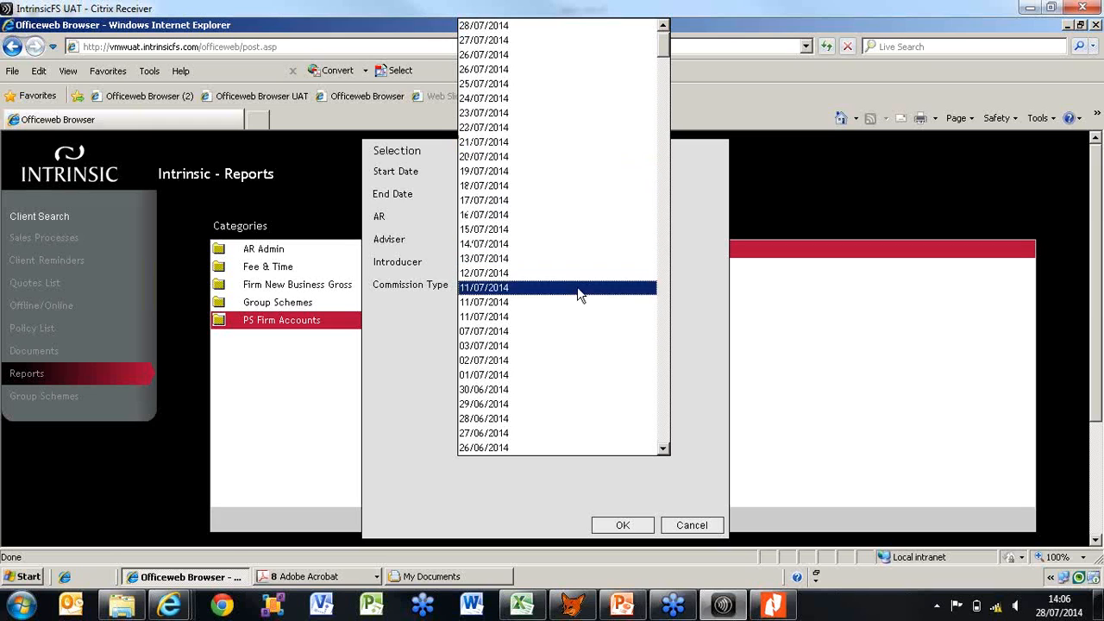
{"action": "left_click", "coordinate": [571, 334]}
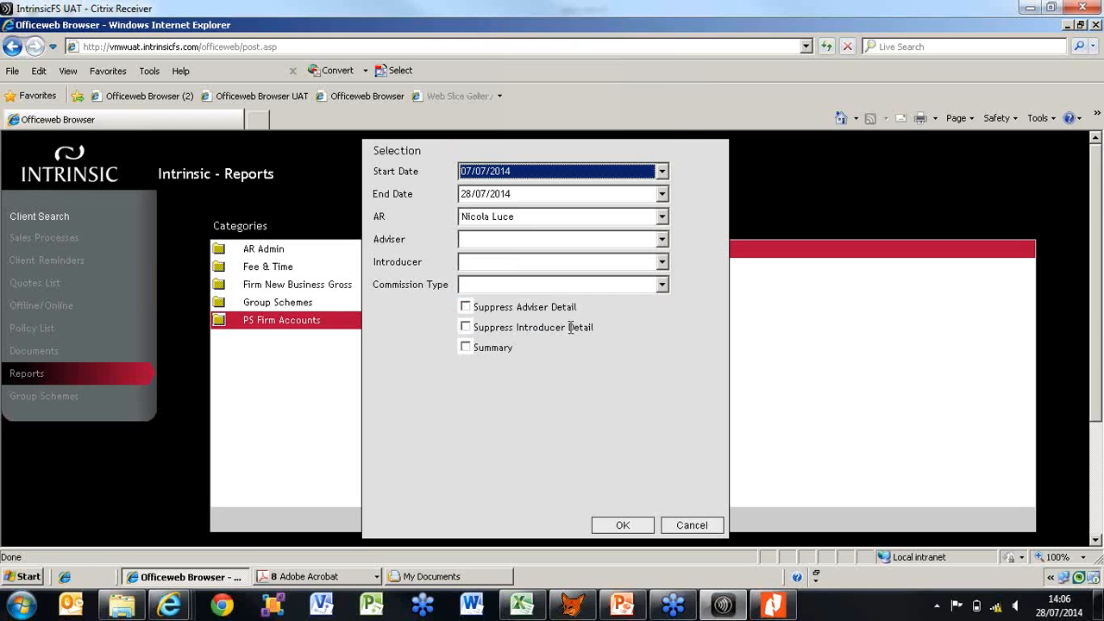
{"action": "left_click", "coordinate": [663, 202]}
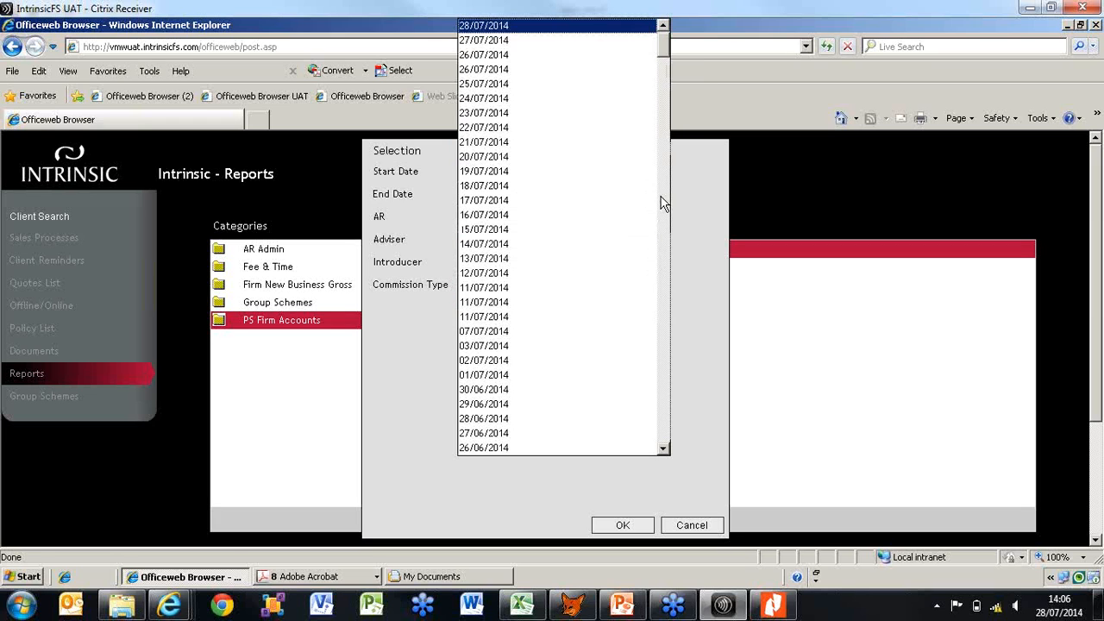
{"action": "left_click", "coordinate": [608, 336]}
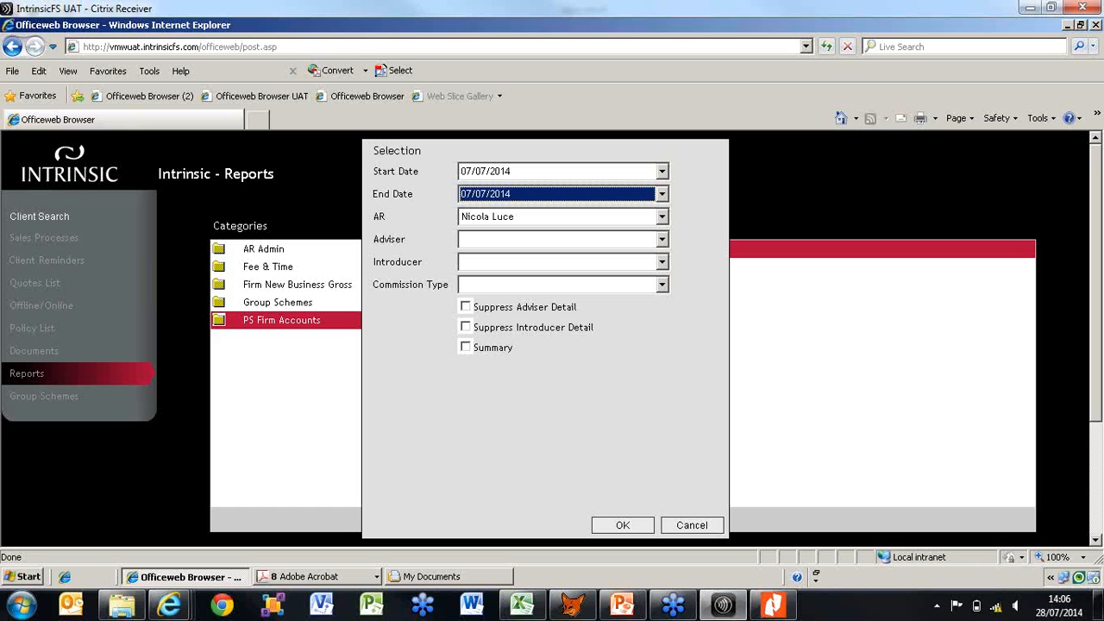
Switch to Nitro Pro and review page 1 and the summary on page 2 of the 0707 bus proc report
{"action": "key", "text": "alt+Tab"}
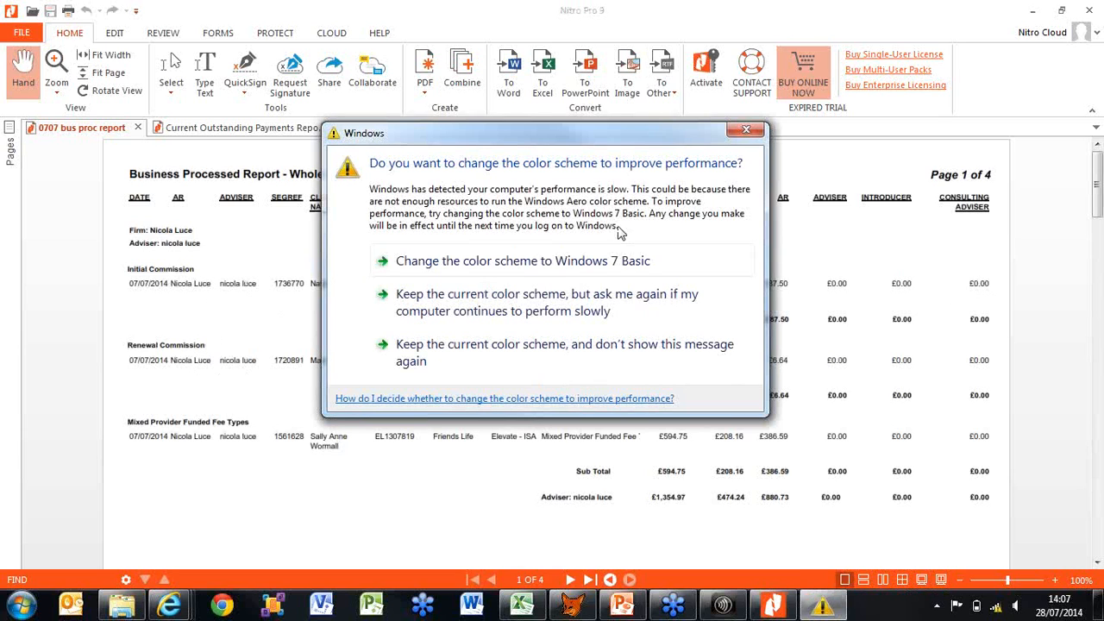
{"action": "left_click", "coordinate": [747, 132]}
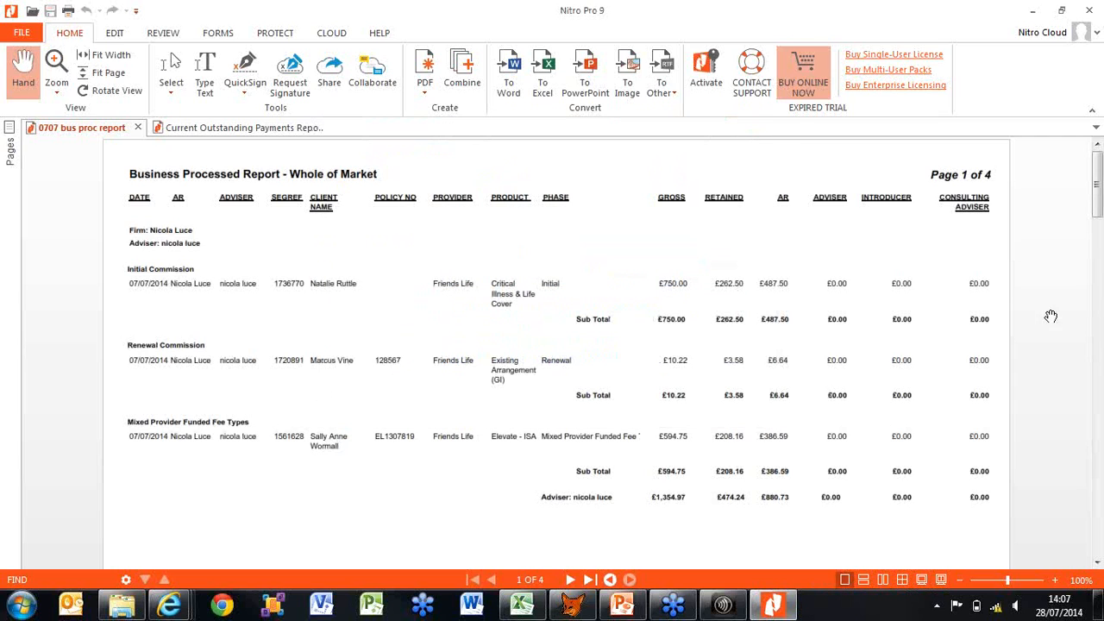
{"action": "mouse_move", "coordinate": [1101, 198]}
{"action": "left_mouse_down"}
{"action": "mouse_move", "coordinate": [1100, 239]}
{"action": "mouse_move", "coordinate": [1101, 203]}
{"action": "left_mouse_up"}
{"action": "left_click", "coordinate": [570, 580]}
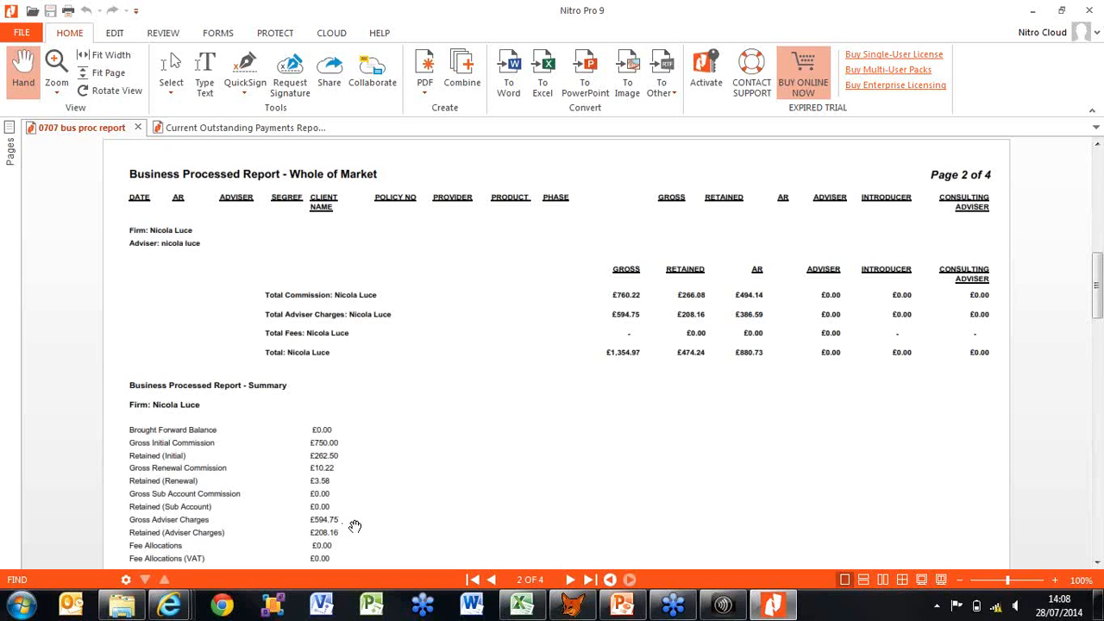
{"action": "left_click_drag", "start_coordinate": [1099, 272], "coordinate": [1097, 310]}
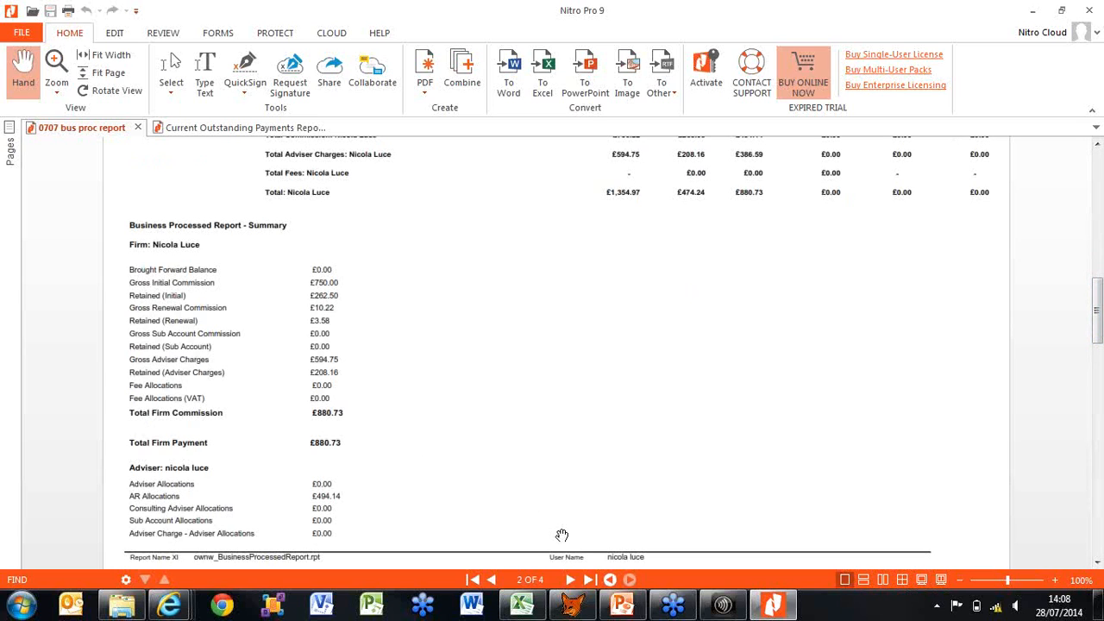
Switch back to the Officeweb reports in Citrix Receiver and cancel the Business Processed WOM selection
{"action": "left_click", "coordinate": [725, 608]}
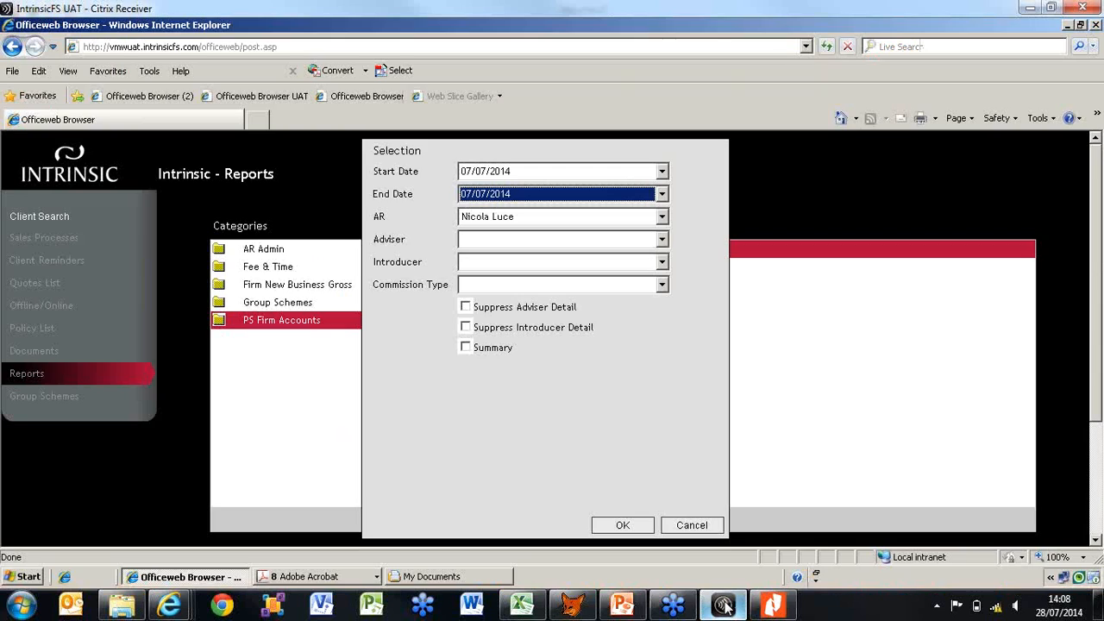
{"action": "left_click", "coordinate": [711, 529]}
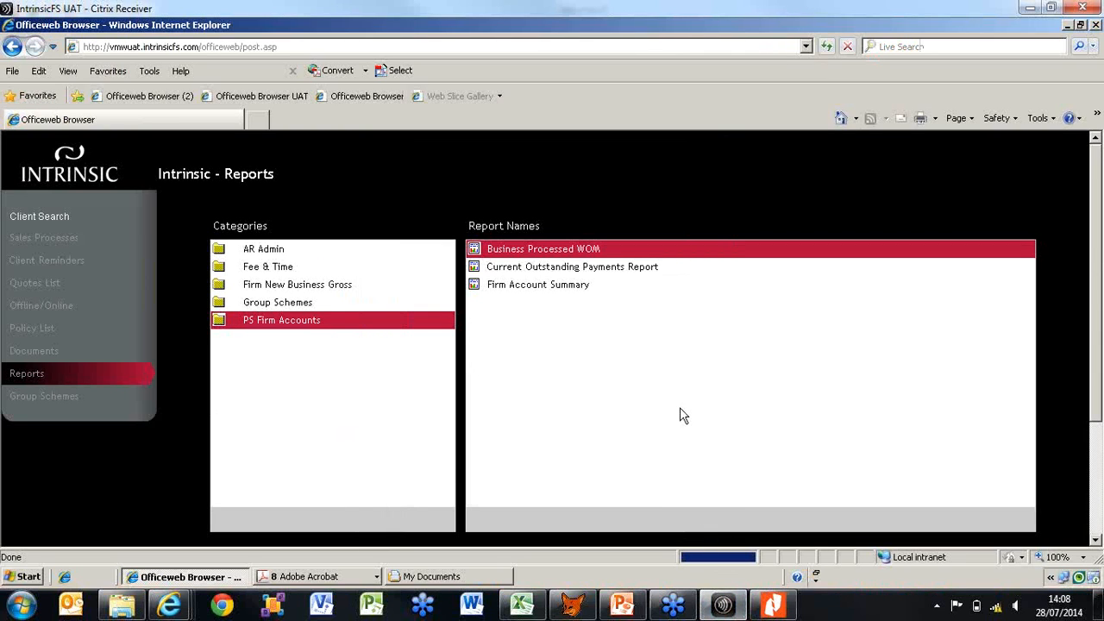
Start running the Firm Account Summary report from the PS Firm Accounts category
{"action": "left_click", "coordinate": [578, 292]}
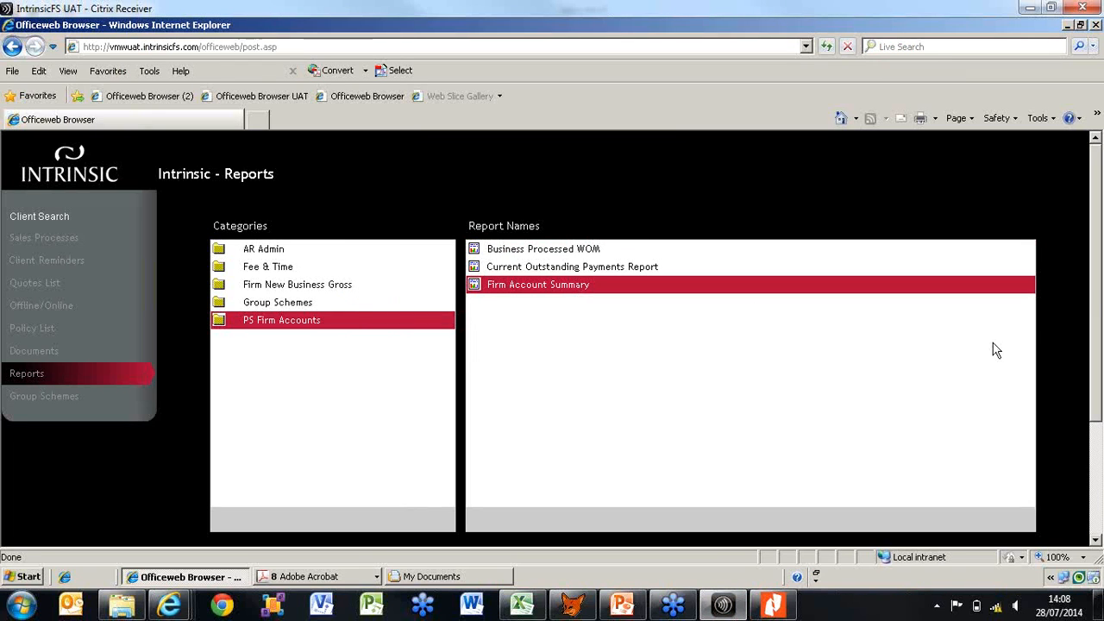
{"action": "left_click_drag", "start_coordinate": [1096, 270], "coordinate": [1099, 357]}
{"action": "scroll", "coordinate": [1099, 361], "scroll_direction": "down", "scroll_amount": 1}
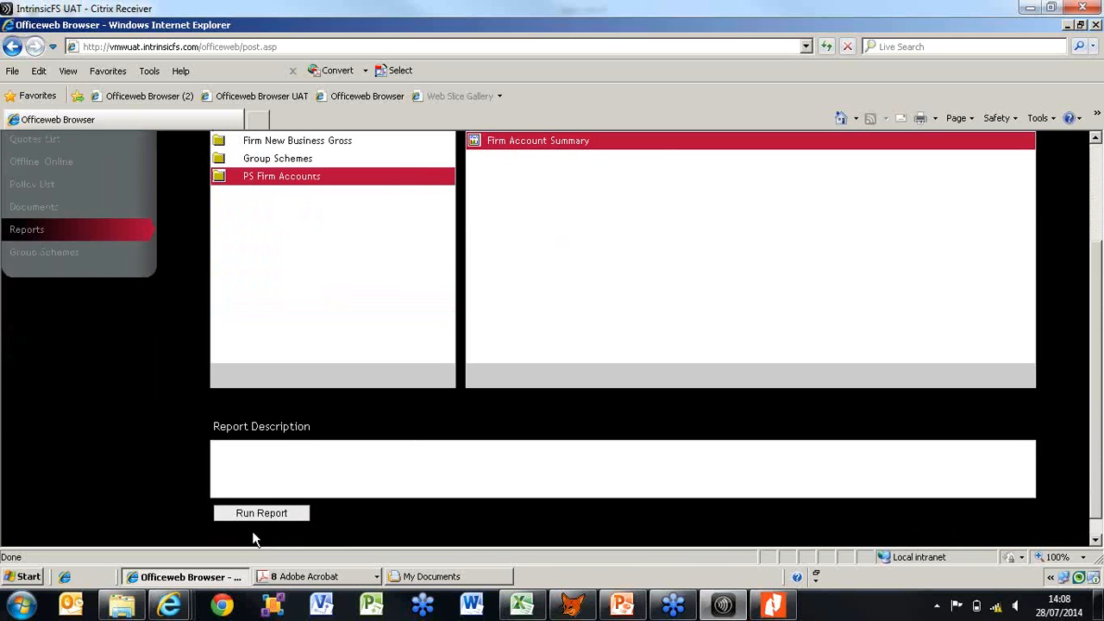
{"action": "left_click", "coordinate": [272, 518]}
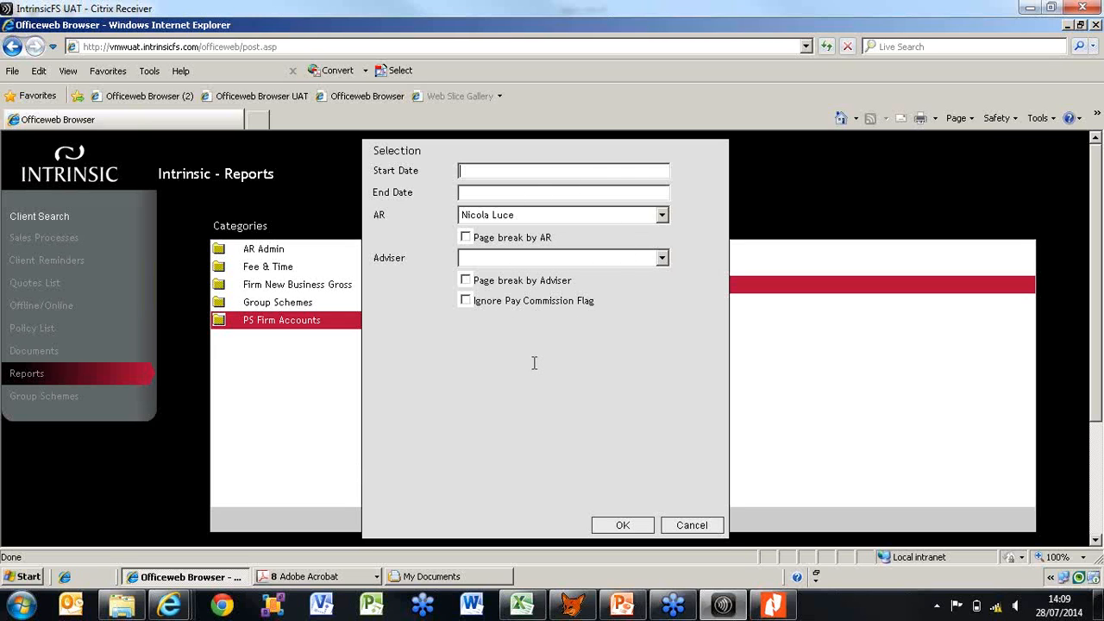
Enter 070714 as the start date and 280714 as the end date for the Firm Account Summary report
{"action": "type", "text": "070714"}
{"action": "key", "text": "Tab"}
{"action": "type", "text": "280714"}
{"action": "key", "text": "Tab"}
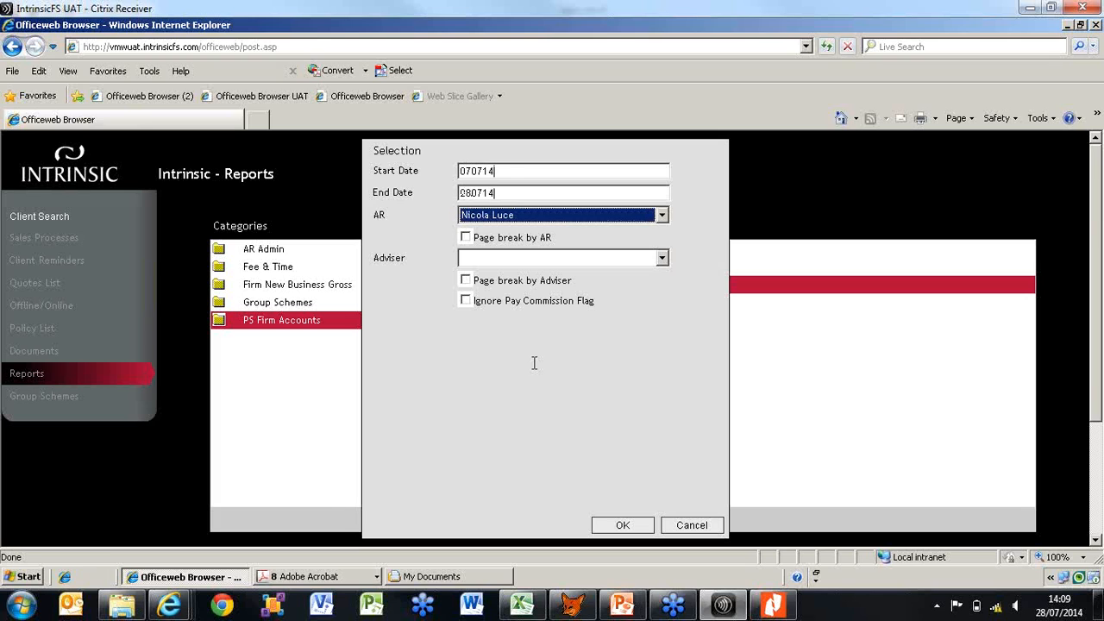
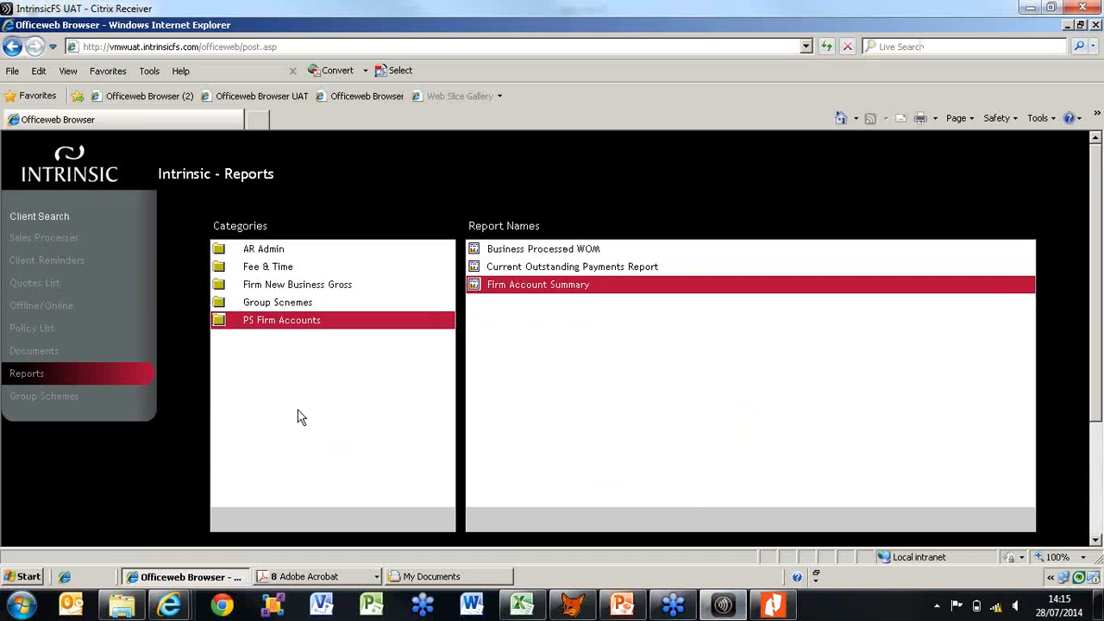
Return to the client search, dismiss the colour scheme prompt and search for clients by the client's surname
{"action": "left_click", "coordinate": [57, 219]}
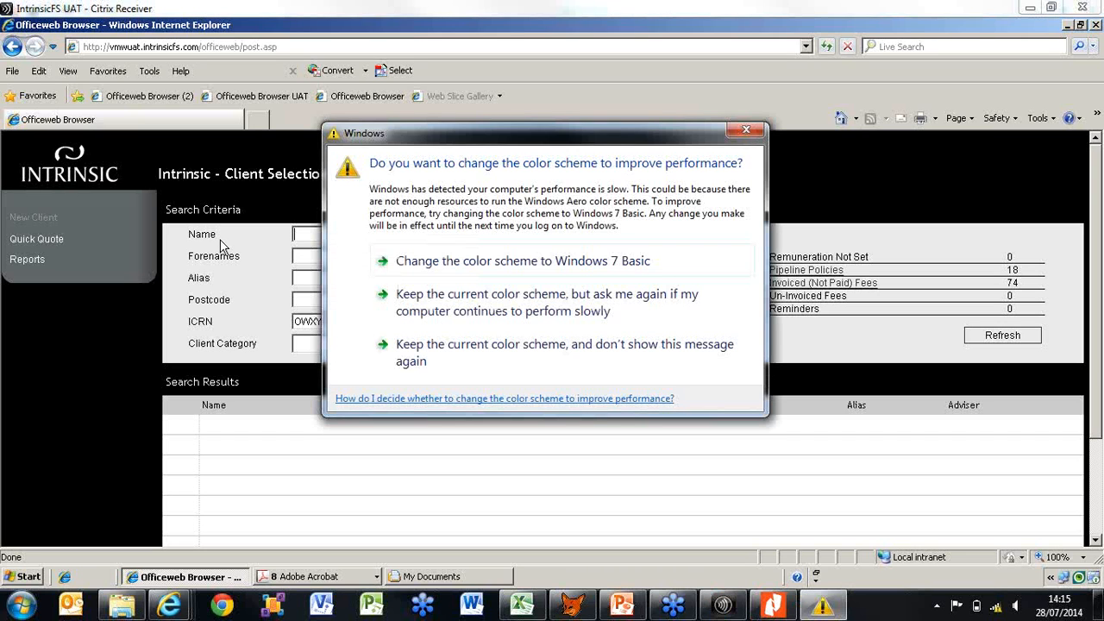
{"action": "left_click", "coordinate": [745, 130]}
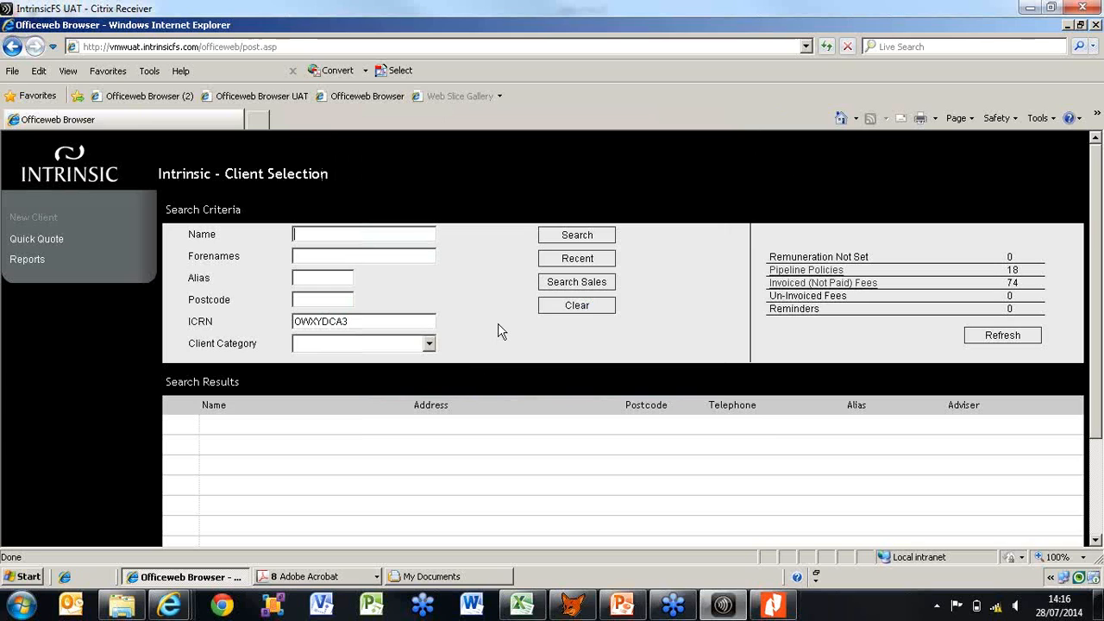
{"action": "type", "text": "tucker"}
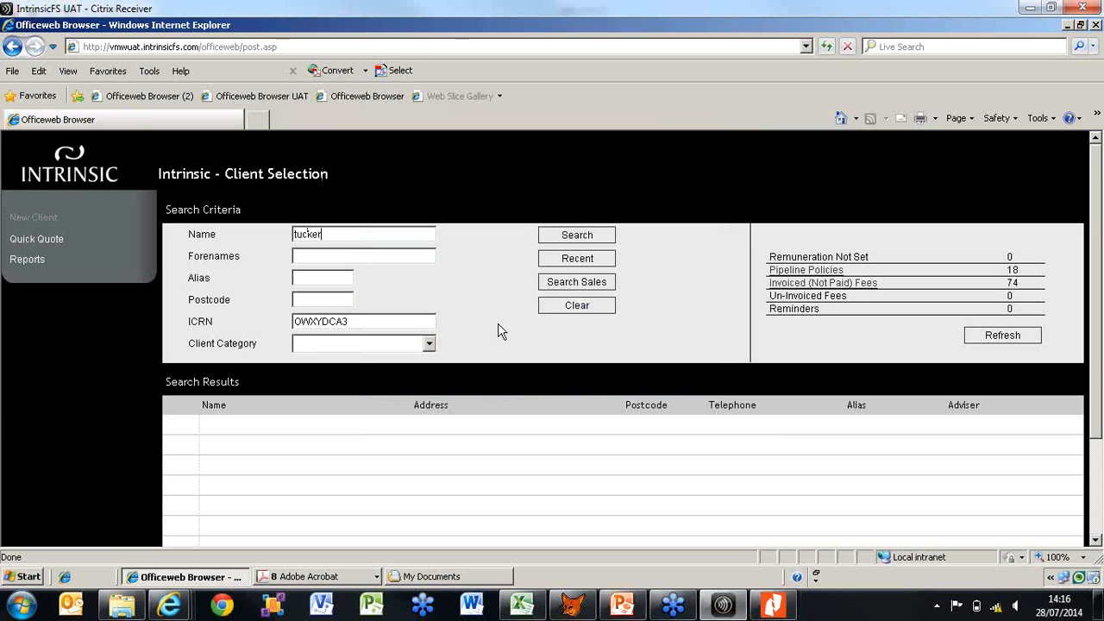
{"action": "key", "text": "Tab"}
{"action": "left_click", "coordinate": [581, 242]}
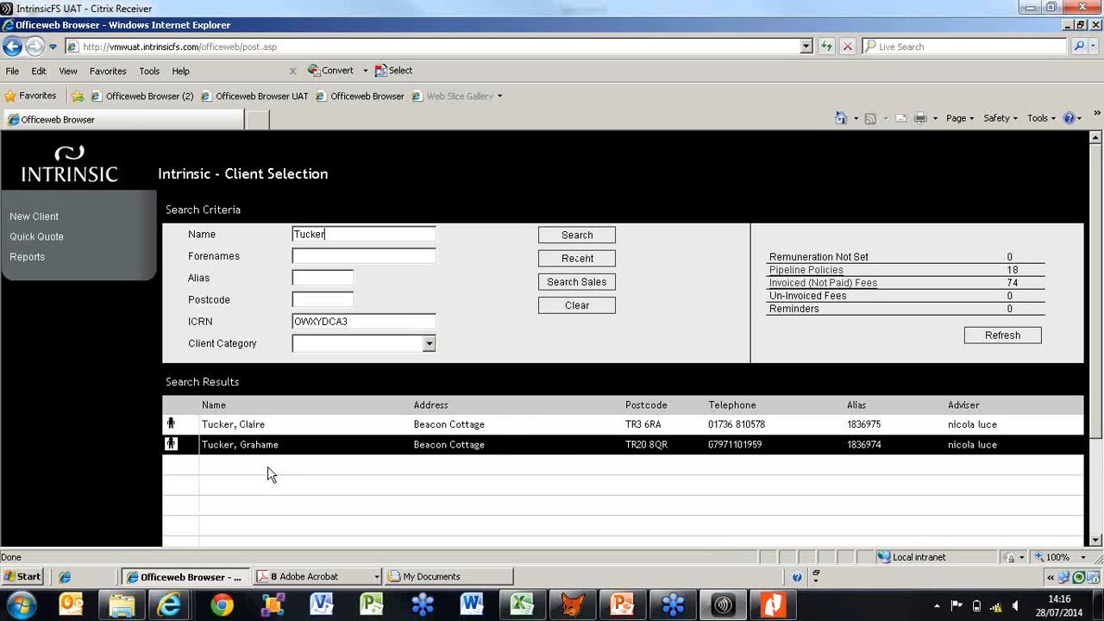
Repeat the client search with the same surname and open the second matching client's record
{"action": "left_click", "coordinate": [29, 258]}
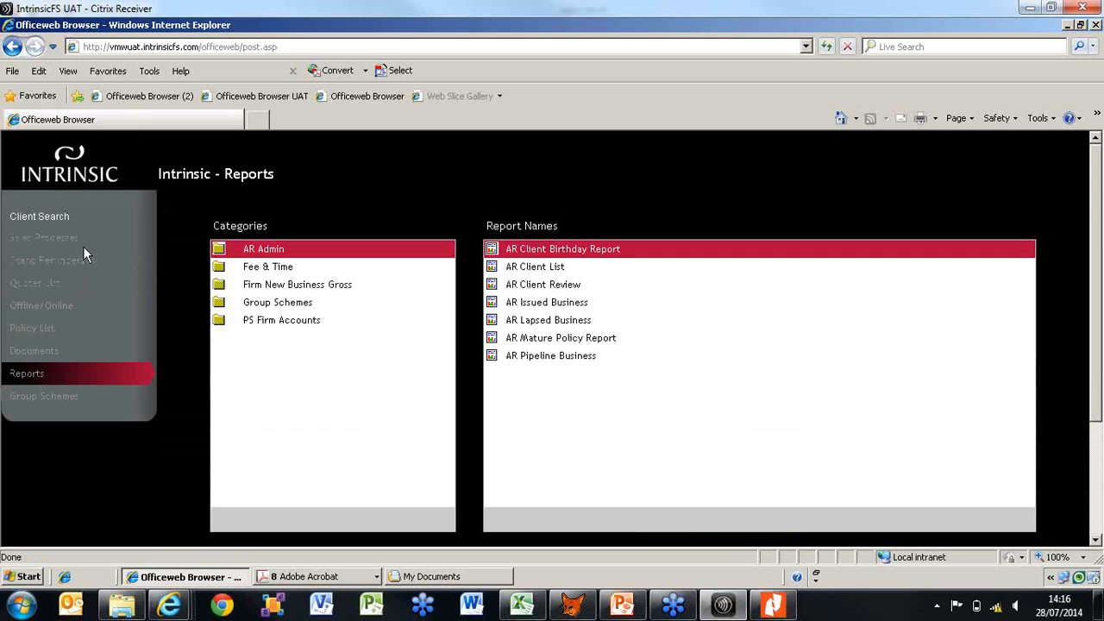
{"action": "left_click", "coordinate": [60, 216]}
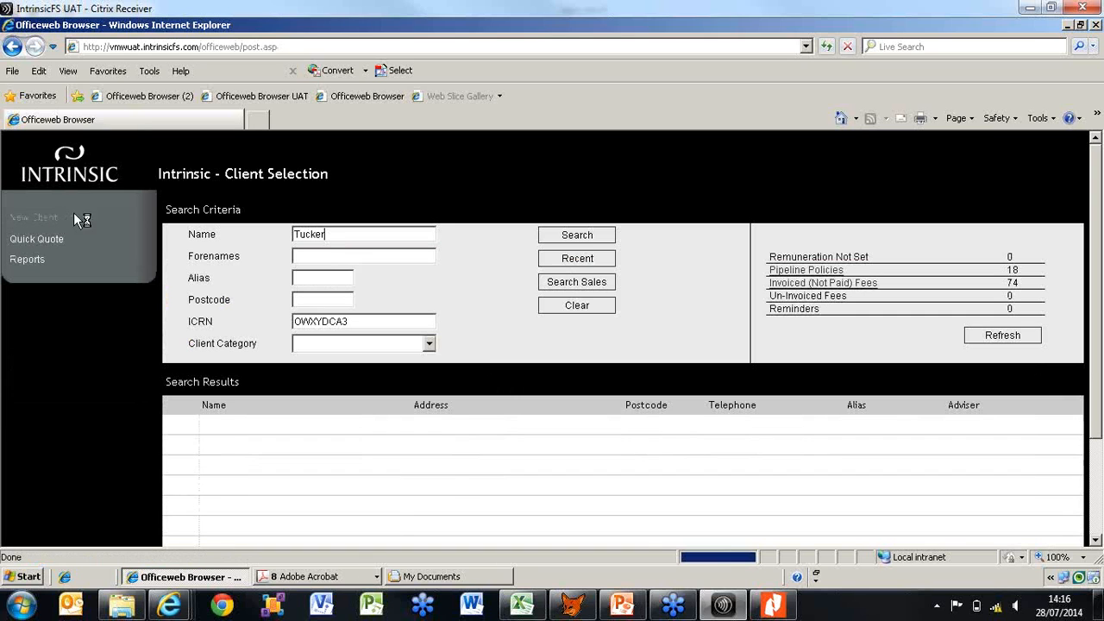
{"action": "left_click", "coordinate": [599, 237]}
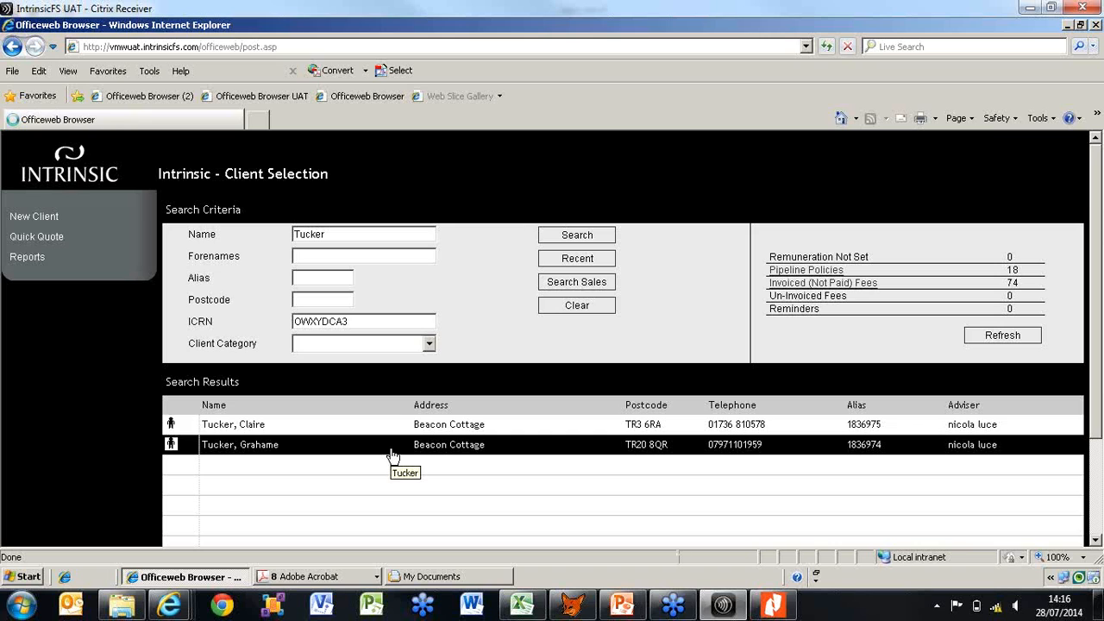
{"action": "left_click", "coordinate": [392, 445]}
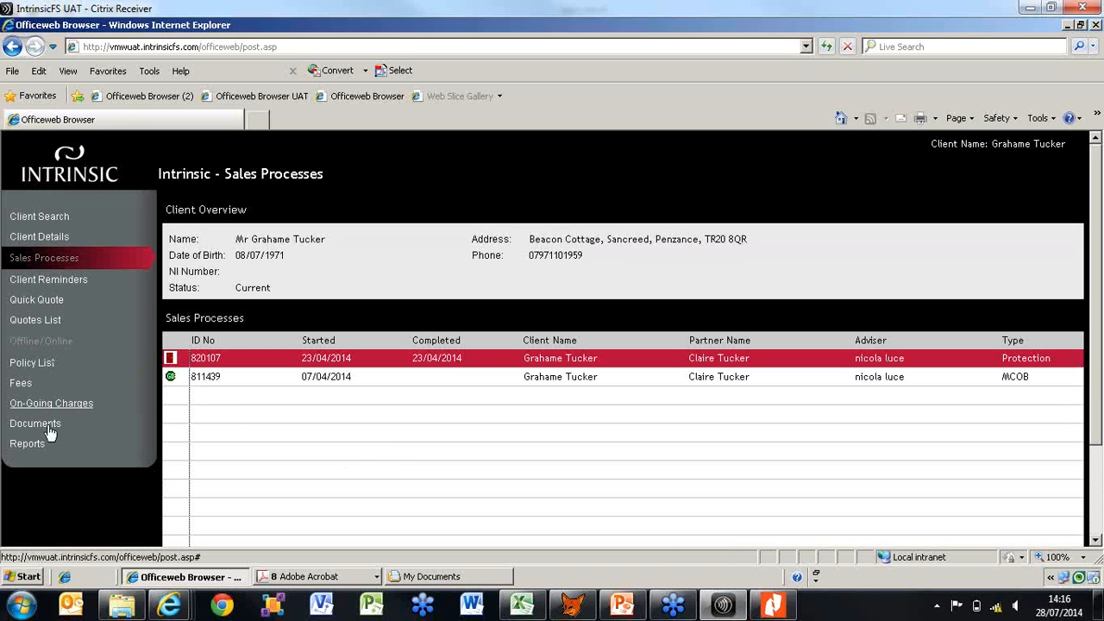
Start running the Policy Payment History Report from the Client - WOM category of the client's reports
{"action": "left_click", "coordinate": [31, 449]}
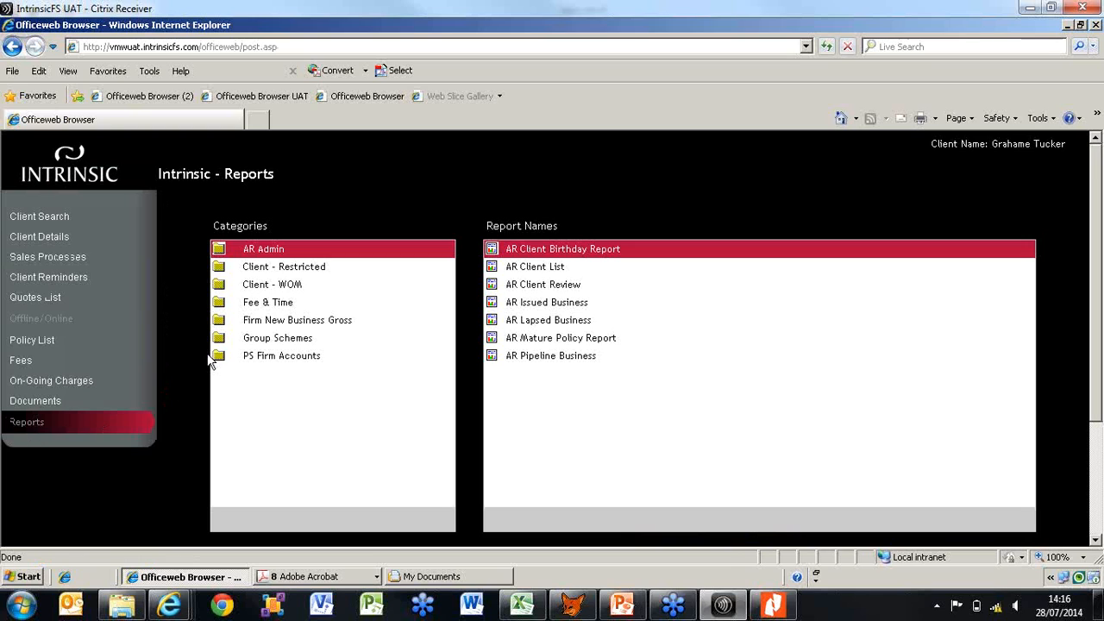
{"action": "left_click", "coordinate": [292, 298]}
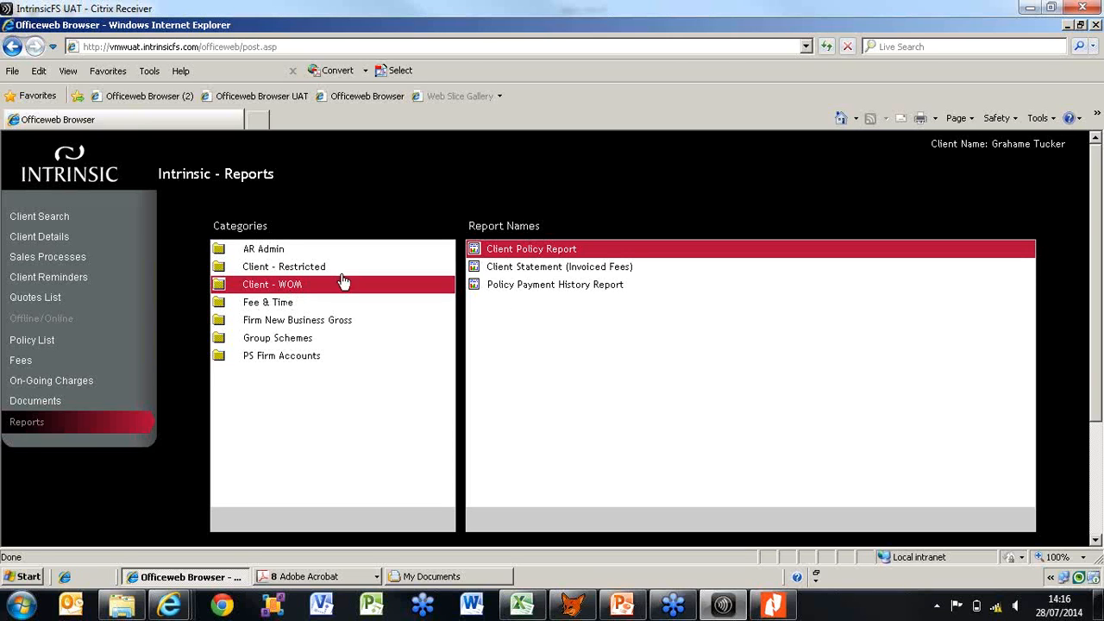
{"action": "left_click", "coordinate": [574, 287]}
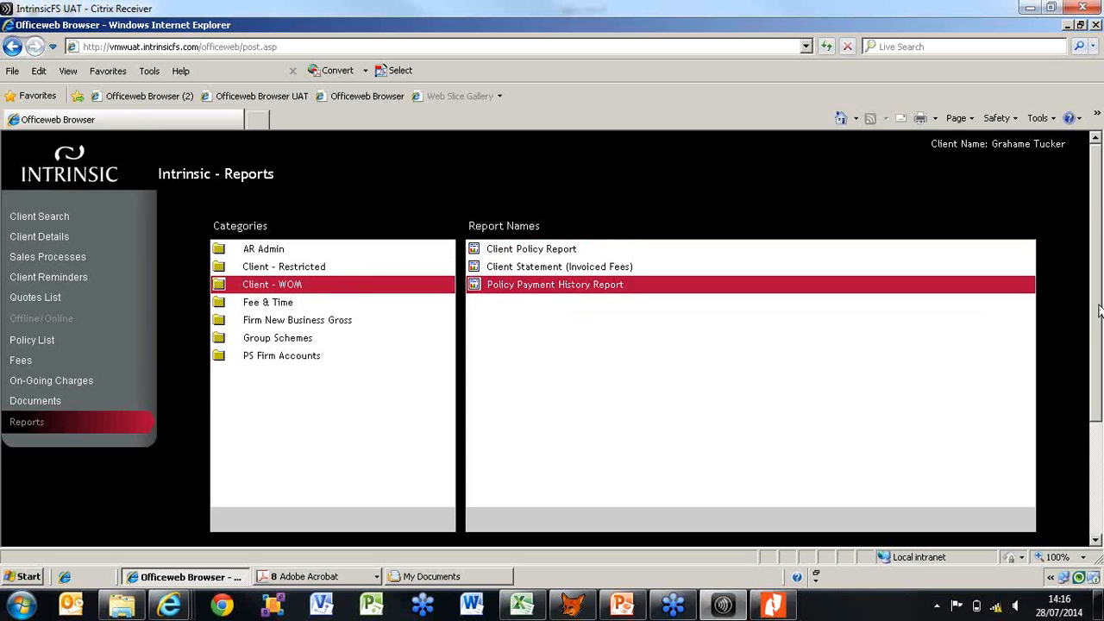
{"action": "left_click_drag", "start_coordinate": [1098, 311], "coordinate": [1100, 427]}
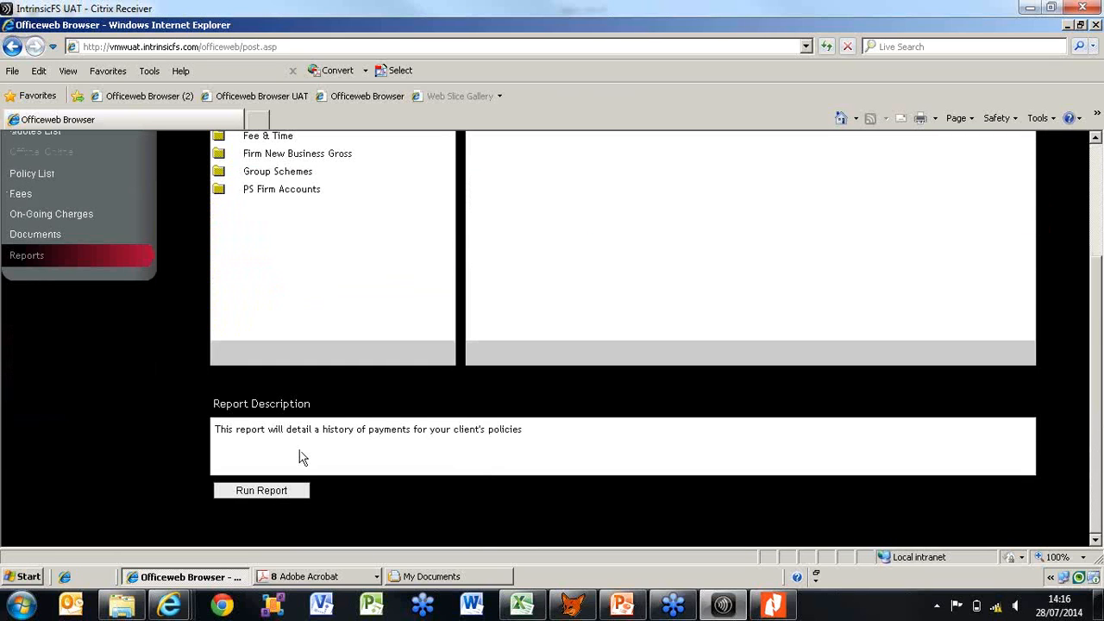
{"action": "left_click", "coordinate": [264, 491]}
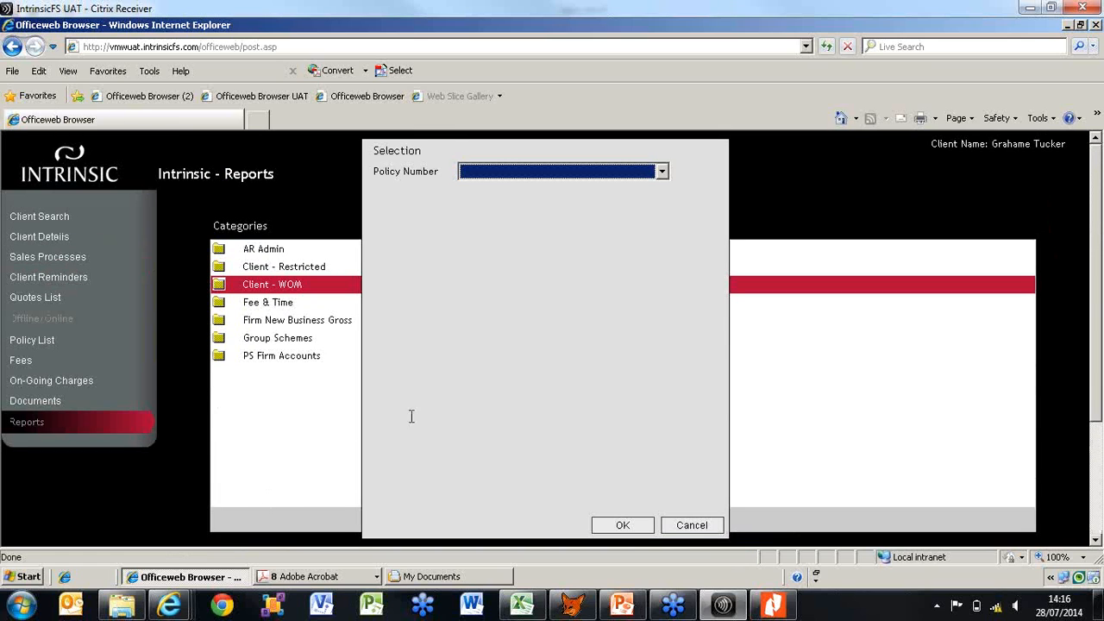
Generate the policy history report for the client's Prime policy and maximize the report window
{"action": "left_click", "coordinate": [662, 172]}
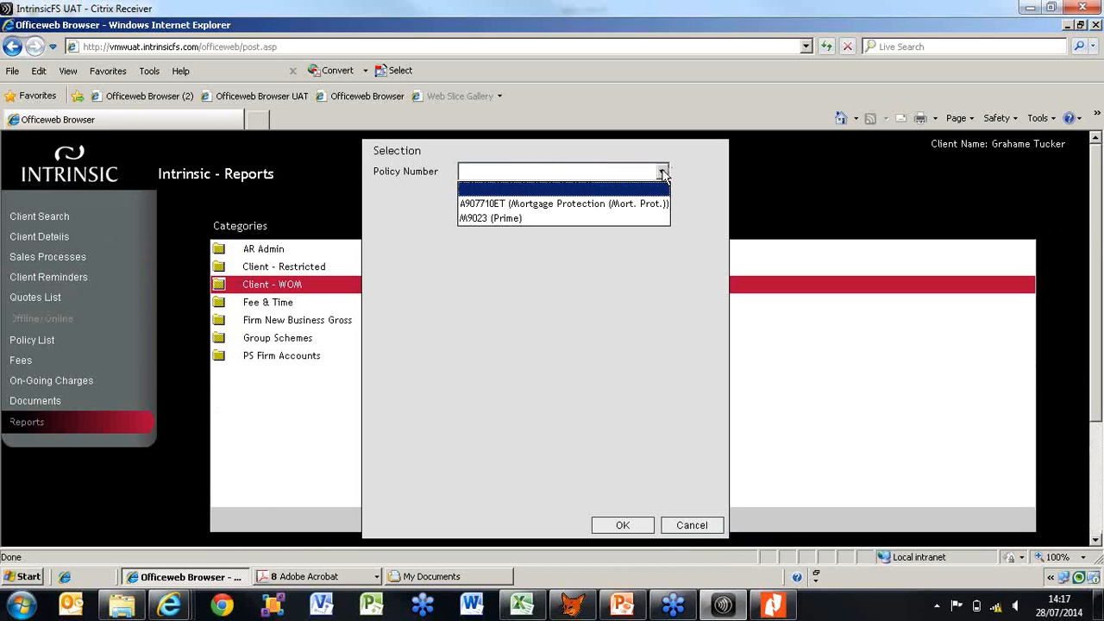
{"action": "left_click", "coordinate": [636, 223]}
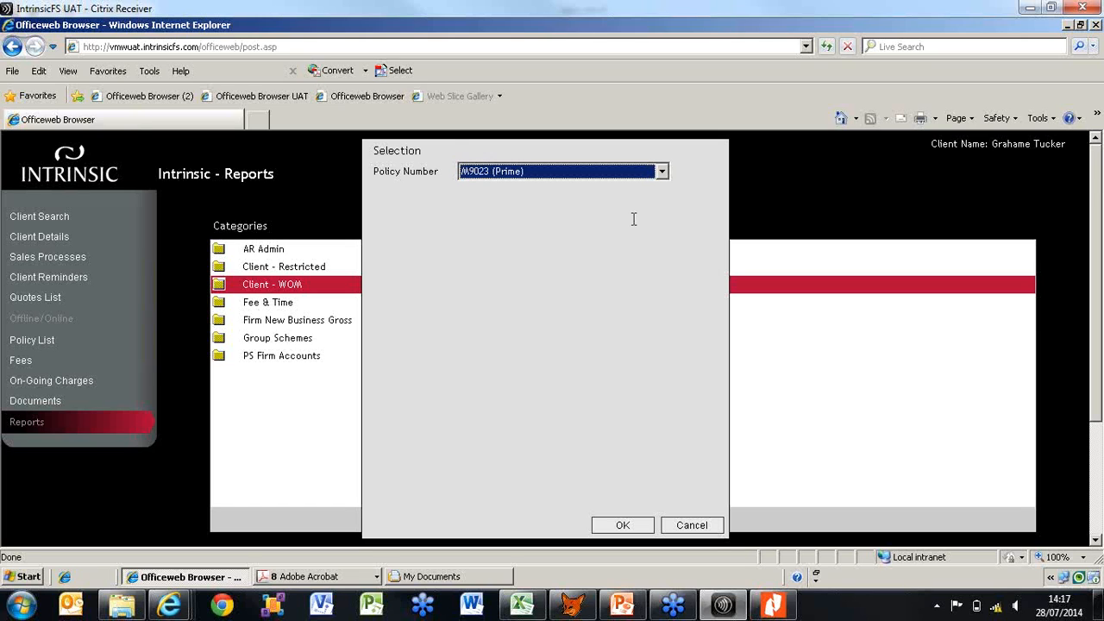
{"action": "left_click", "coordinate": [623, 526]}
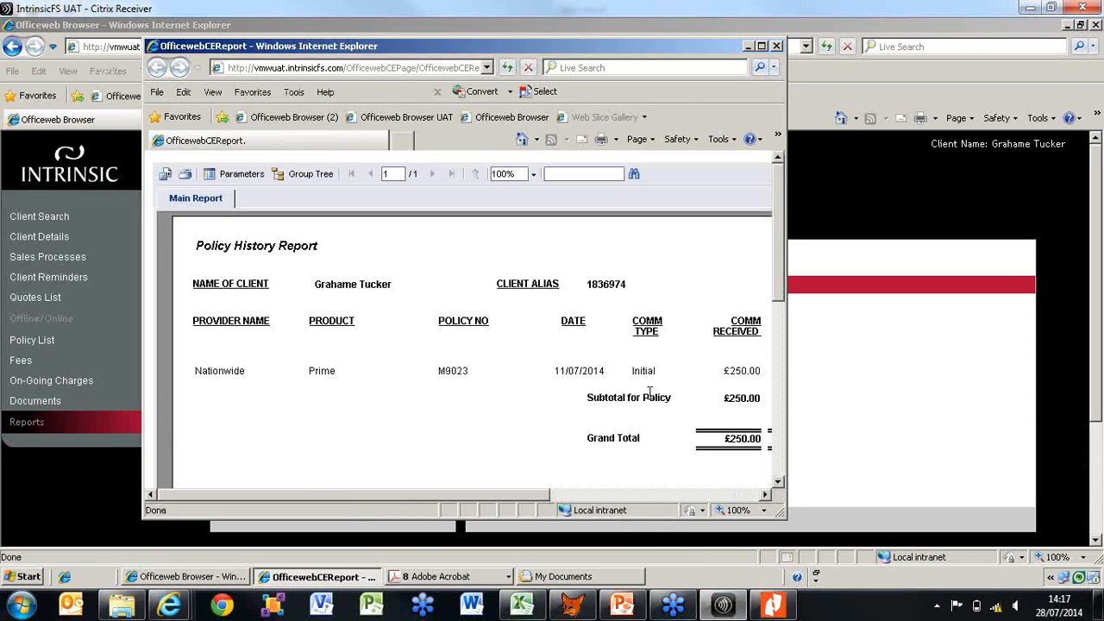
{"action": "left_click", "coordinate": [761, 46]}
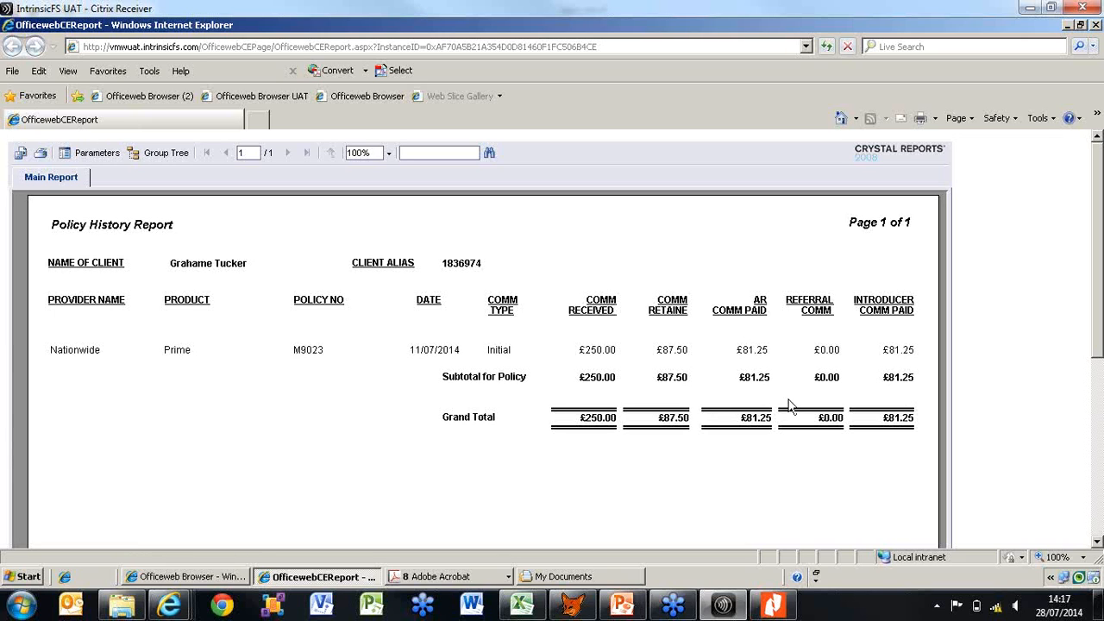
Return to the reports list, view the AR Client Birthday Report's description and selection criteria under AR Admin, and cancel the selection
{"action": "left_click", "coordinate": [198, 576]}
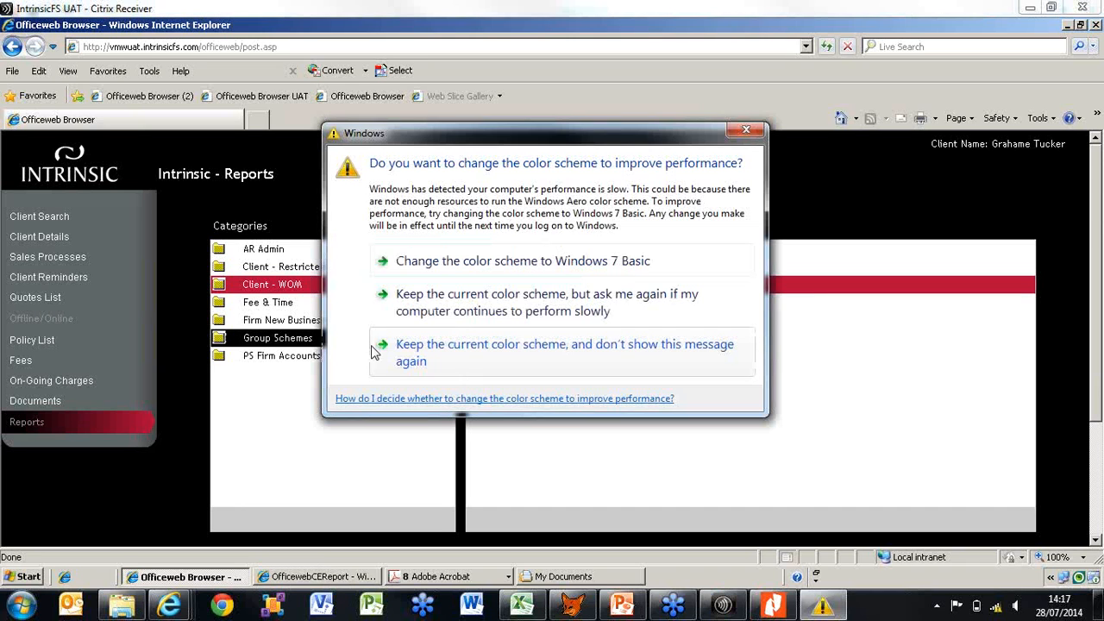
{"action": "left_click", "coordinate": [746, 130]}
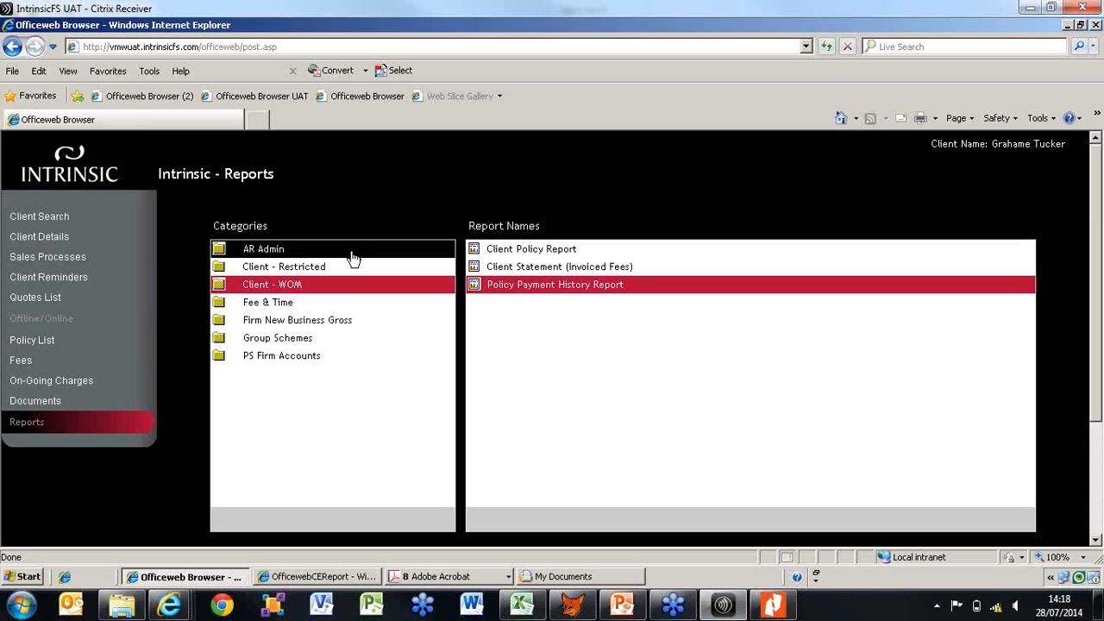
{"action": "left_click", "coordinate": [353, 255]}
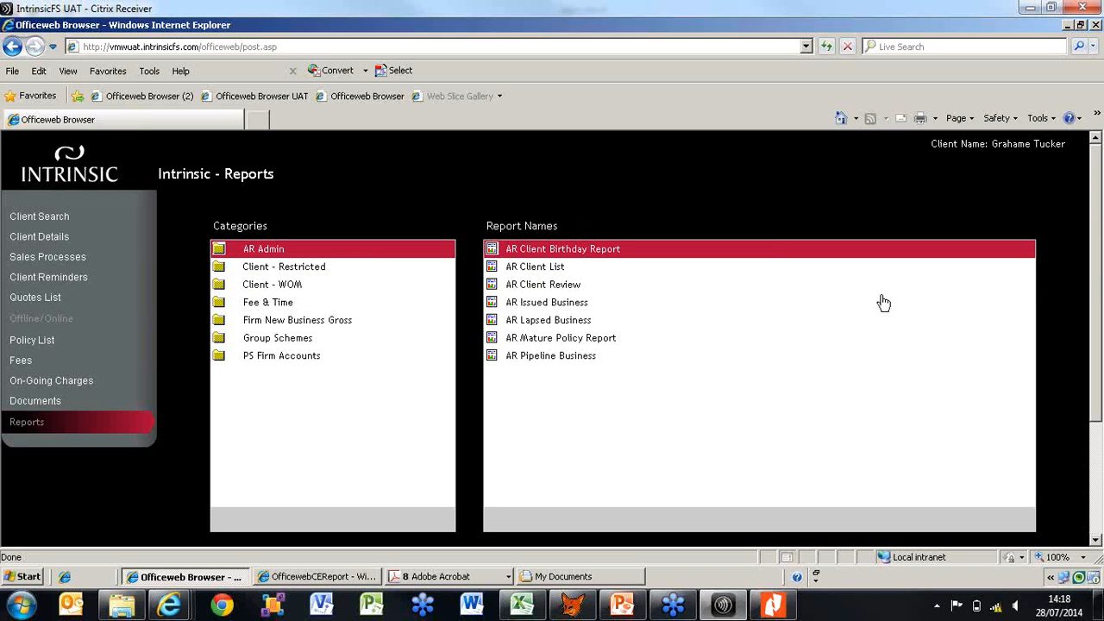
{"action": "scroll", "coordinate": [1097, 315], "scroll_direction": "down", "scroll_amount": 1}
{"action": "scroll", "coordinate": [1097, 315], "scroll_direction": "down", "scroll_amount": 3}
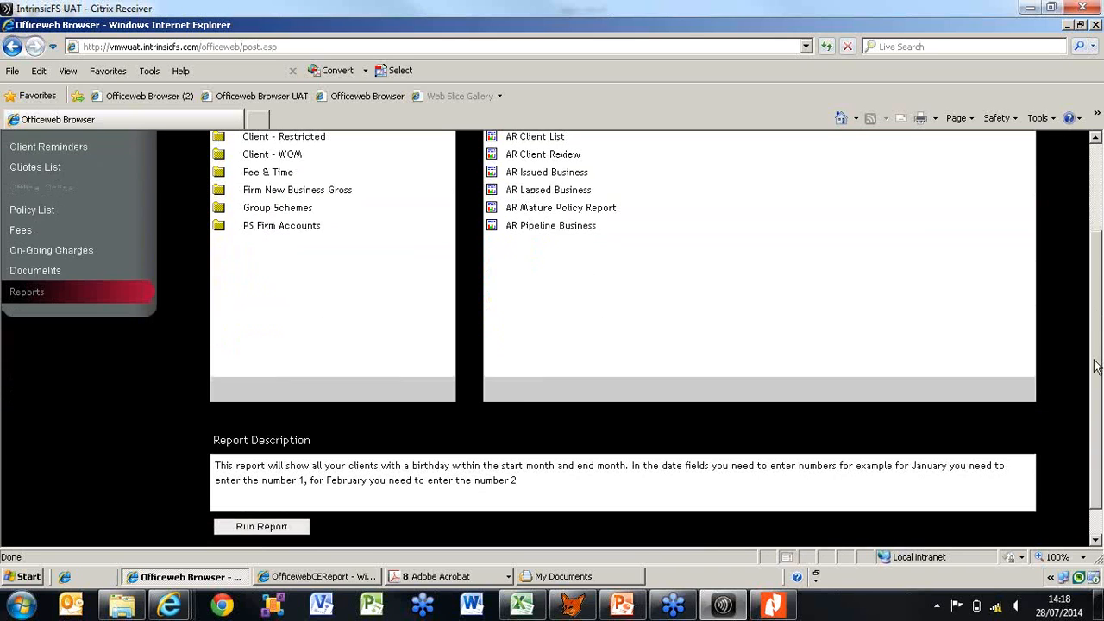
{"action": "left_click", "coordinate": [261, 508]}
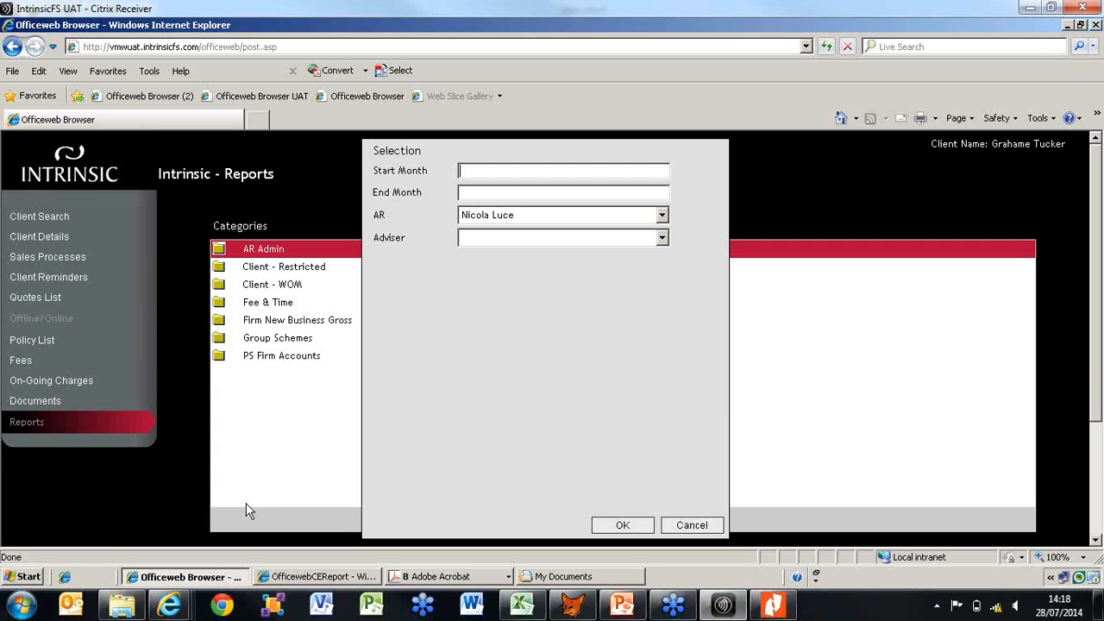
{"action": "left_click", "coordinate": [692, 526]}
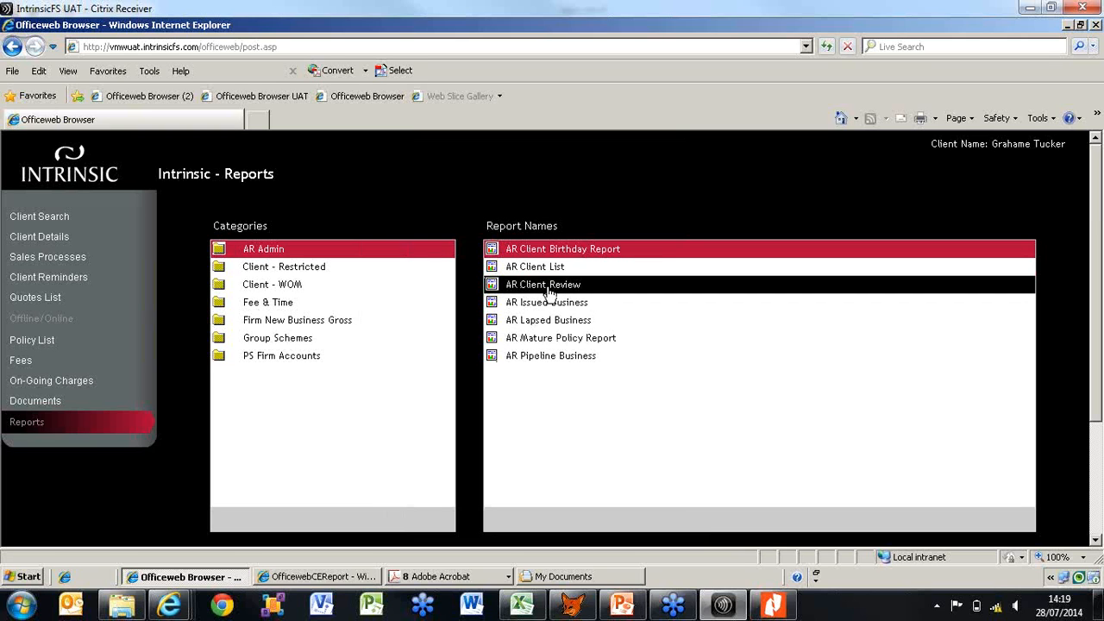
Search again for the same surname and open the Client Details of the second matching client
{"action": "left_click", "coordinate": [53, 218]}
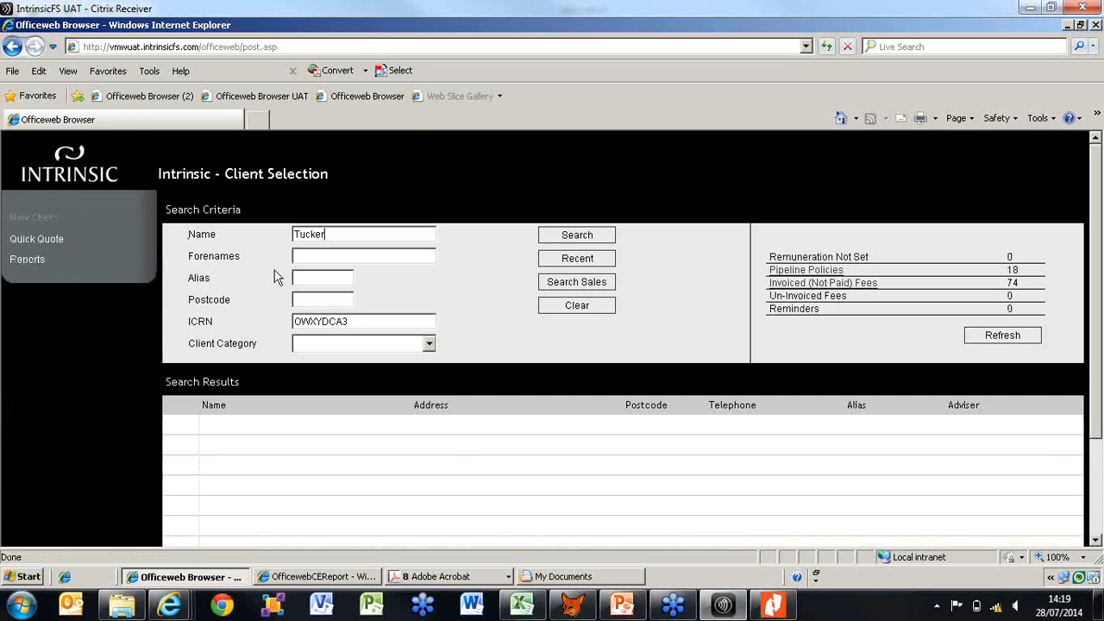
{"action": "left_click", "coordinate": [591, 241]}
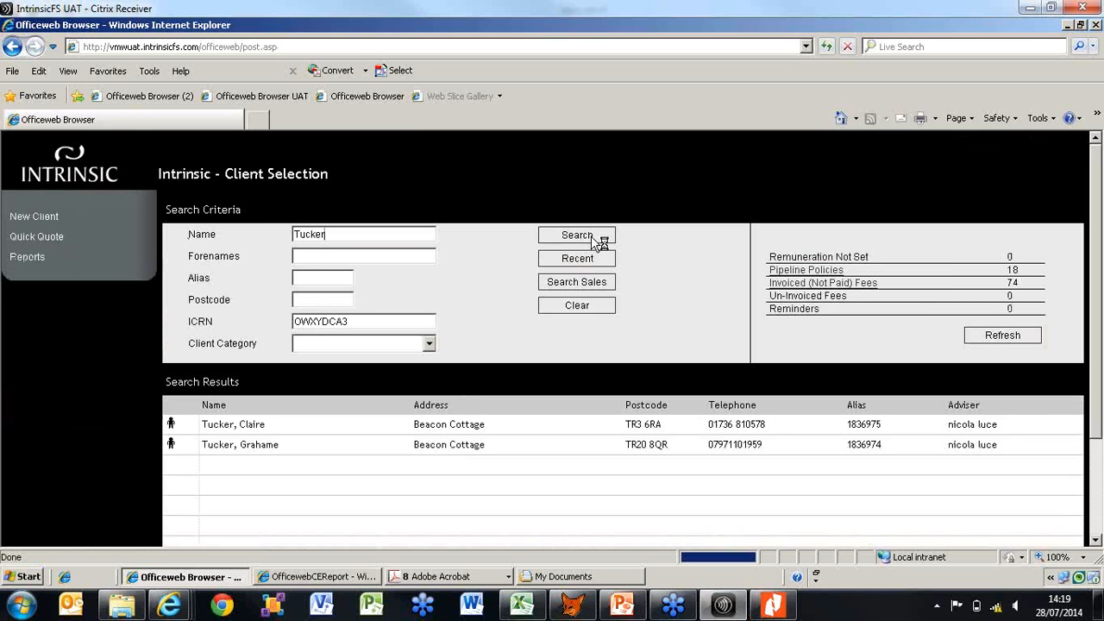
{"action": "double_click", "coordinate": [469, 450]}
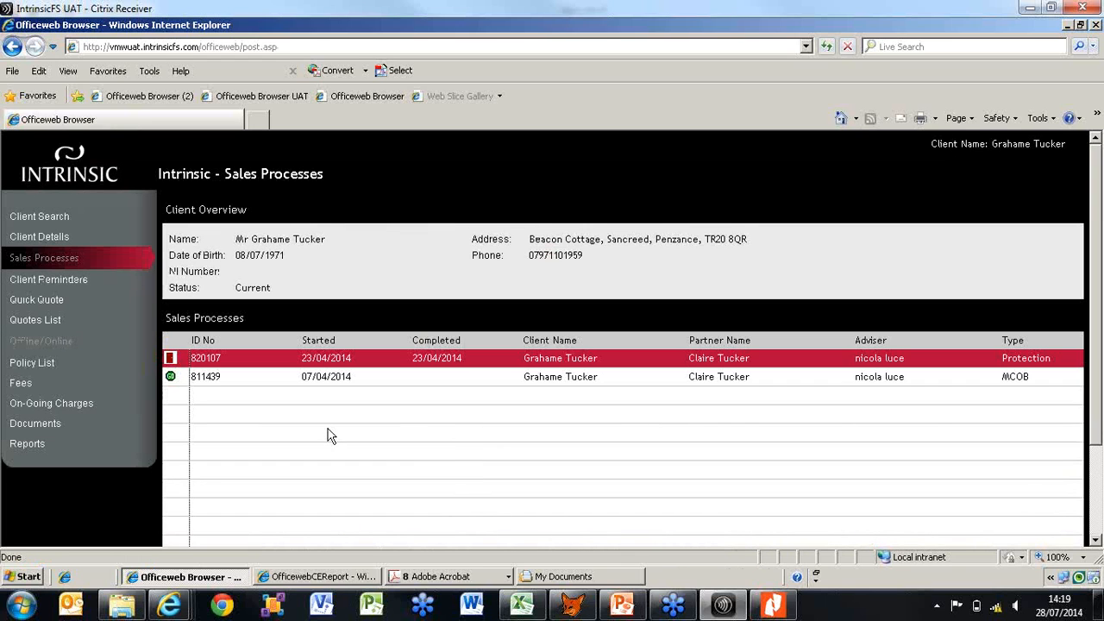
{"action": "left_click", "coordinate": [41, 238]}
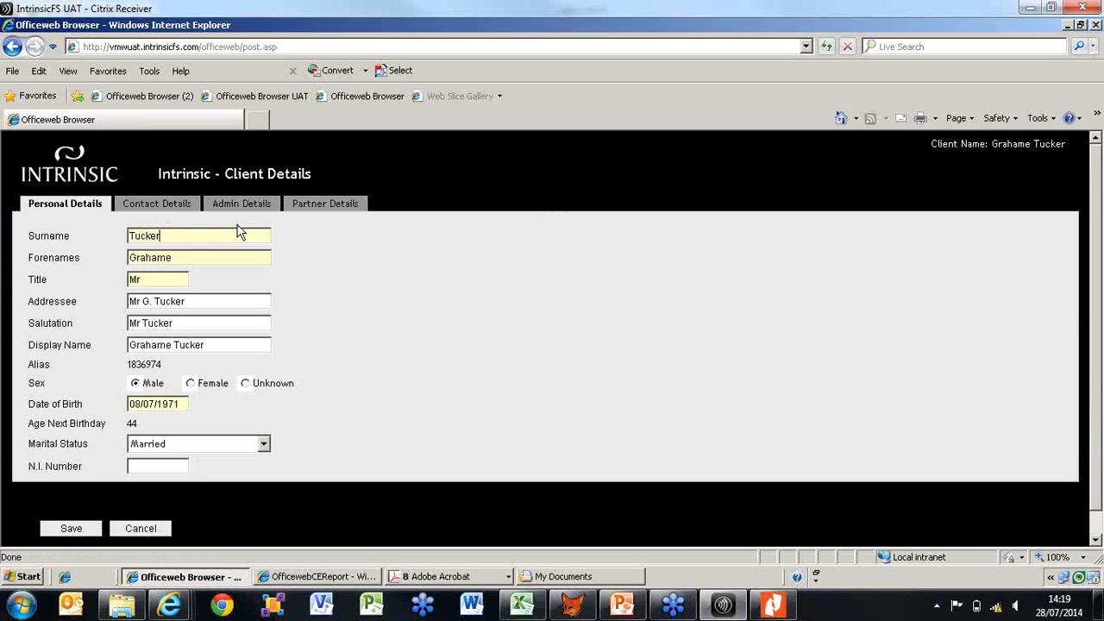
Review the client's contact and admin details, including the available Review Month options, without choosing a month
{"action": "left_click", "coordinate": [168, 211]}
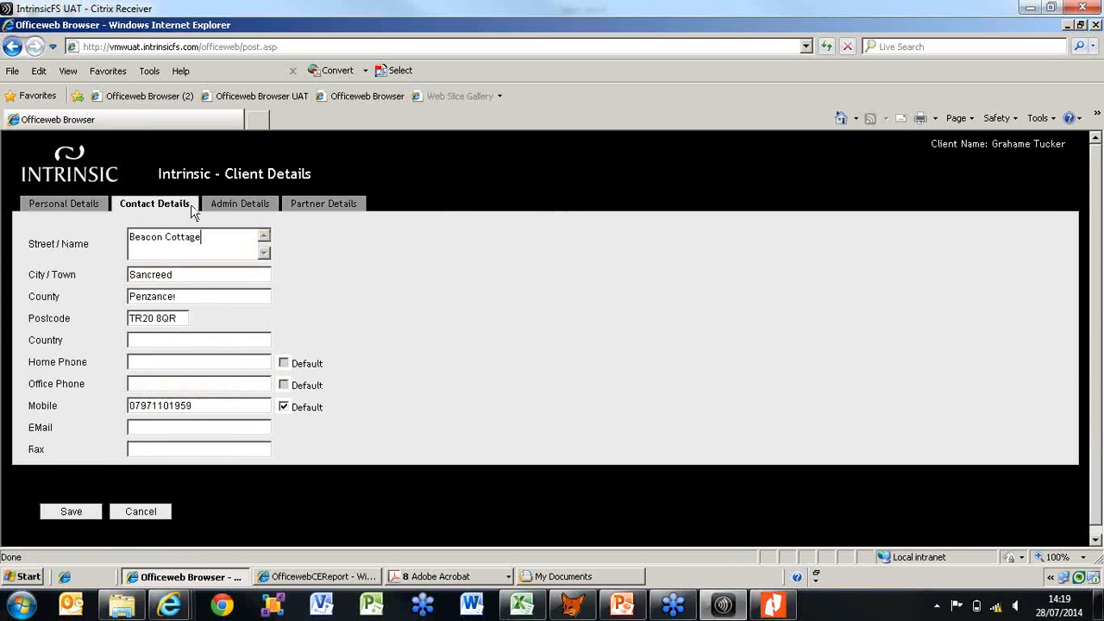
{"action": "left_click", "coordinate": [234, 209]}
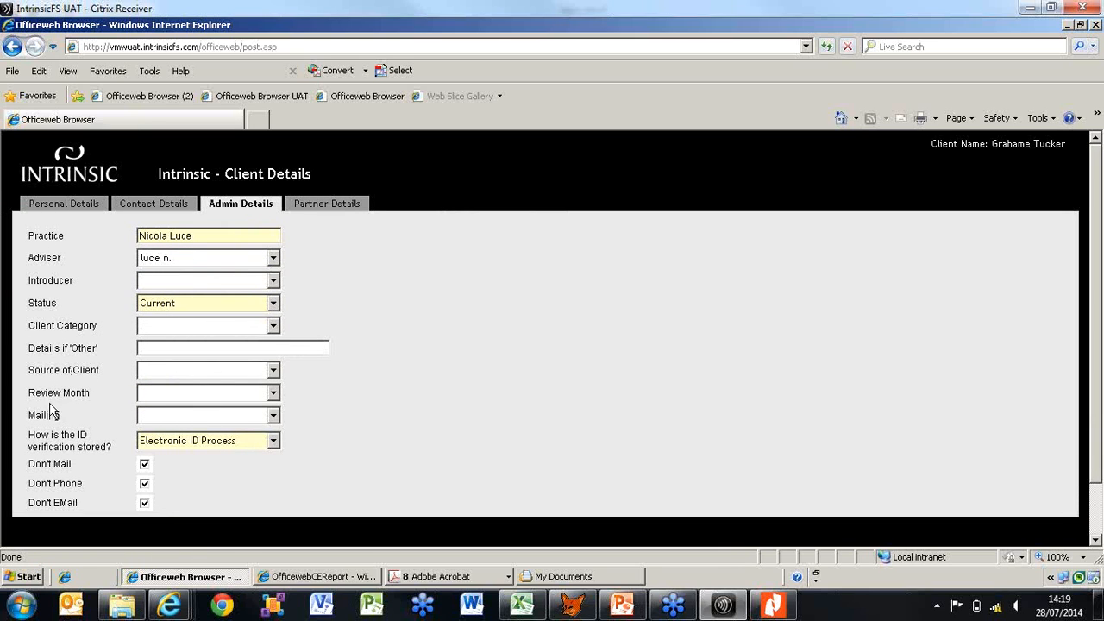
{"action": "left_click", "coordinate": [274, 395]}
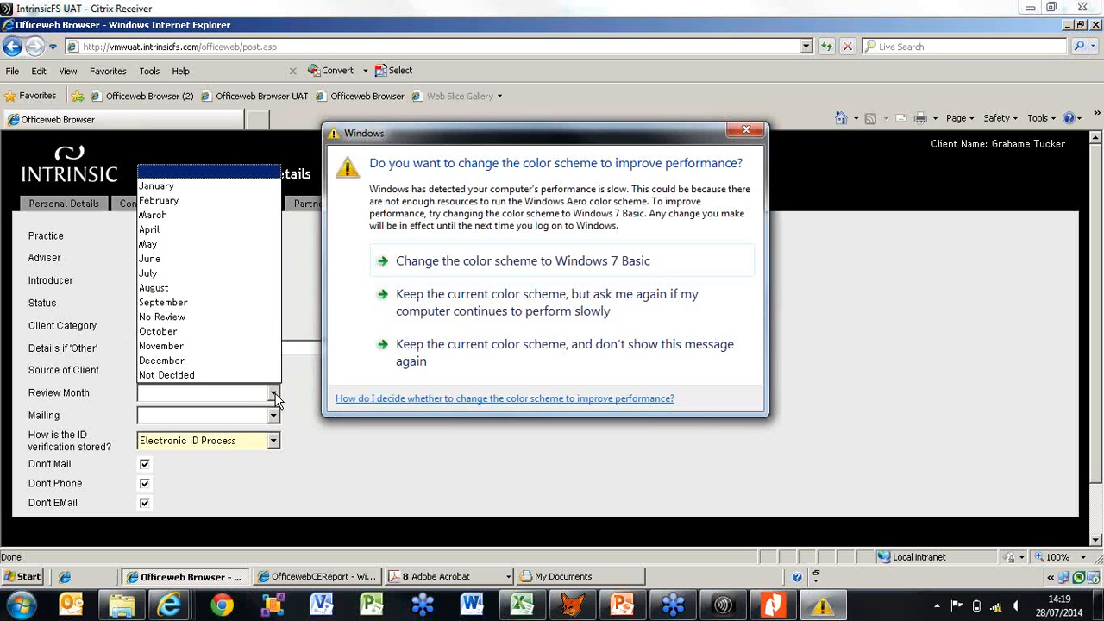
{"action": "left_click", "coordinate": [748, 131]}
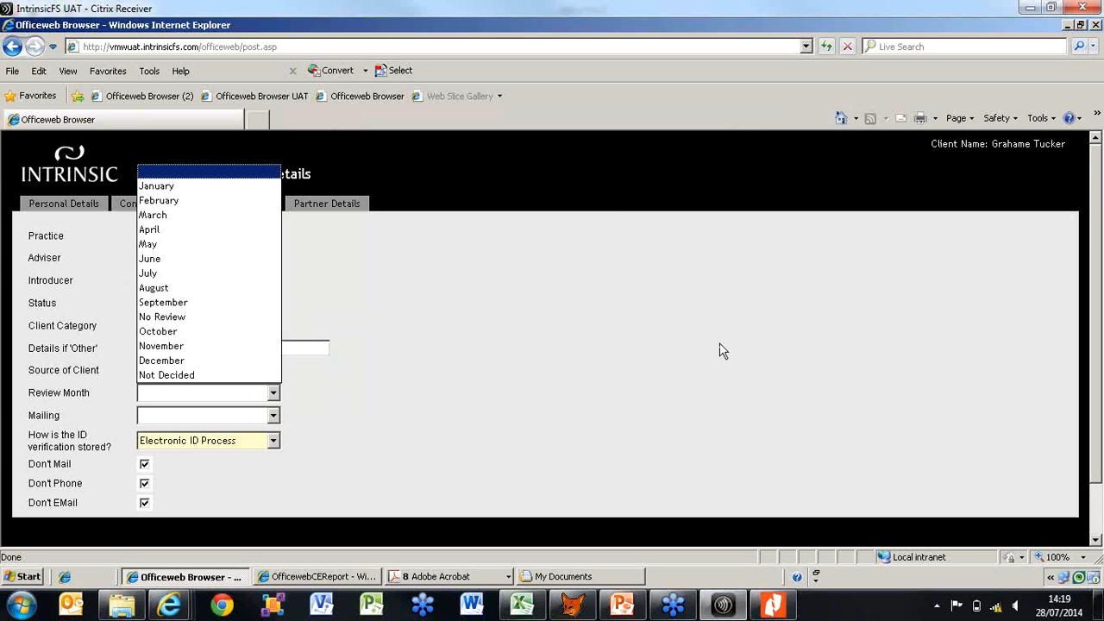
{"action": "left_click", "coordinate": [255, 392]}
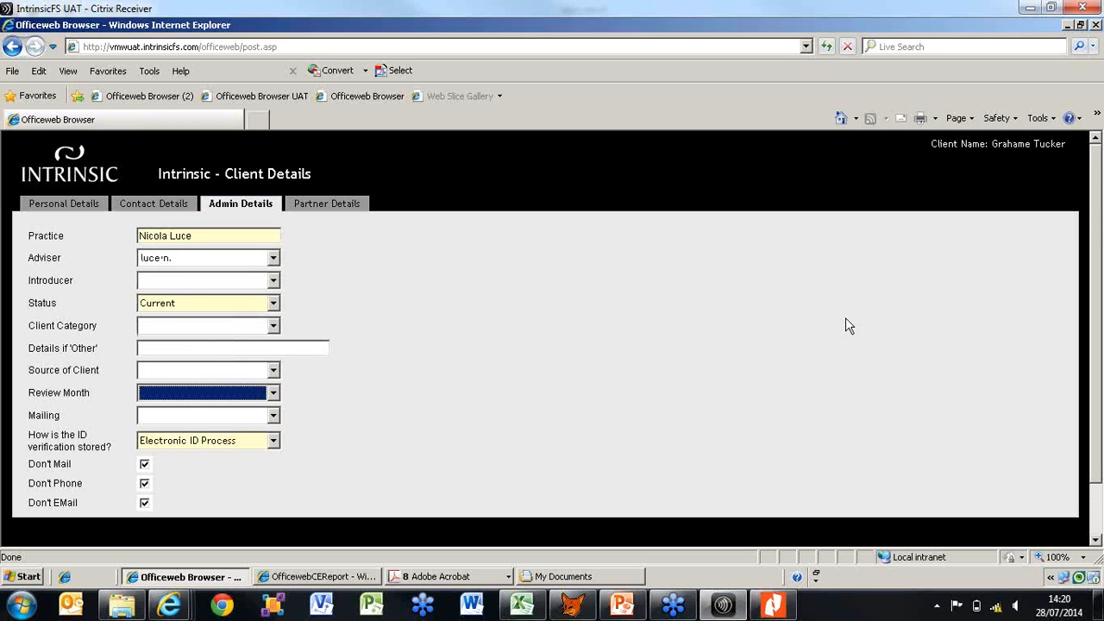
Cancel out of the client details without saving and reopen the client's reports list
{"action": "left_click_drag", "start_coordinate": [1102, 209], "coordinate": [1102, 321]}
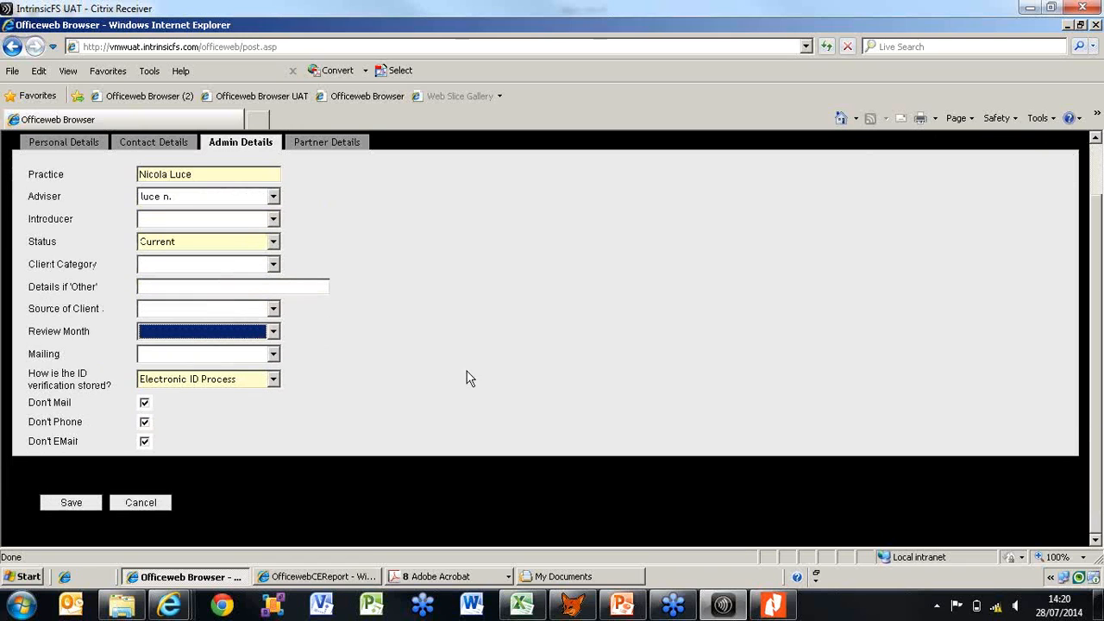
{"action": "left_click", "coordinate": [161, 504]}
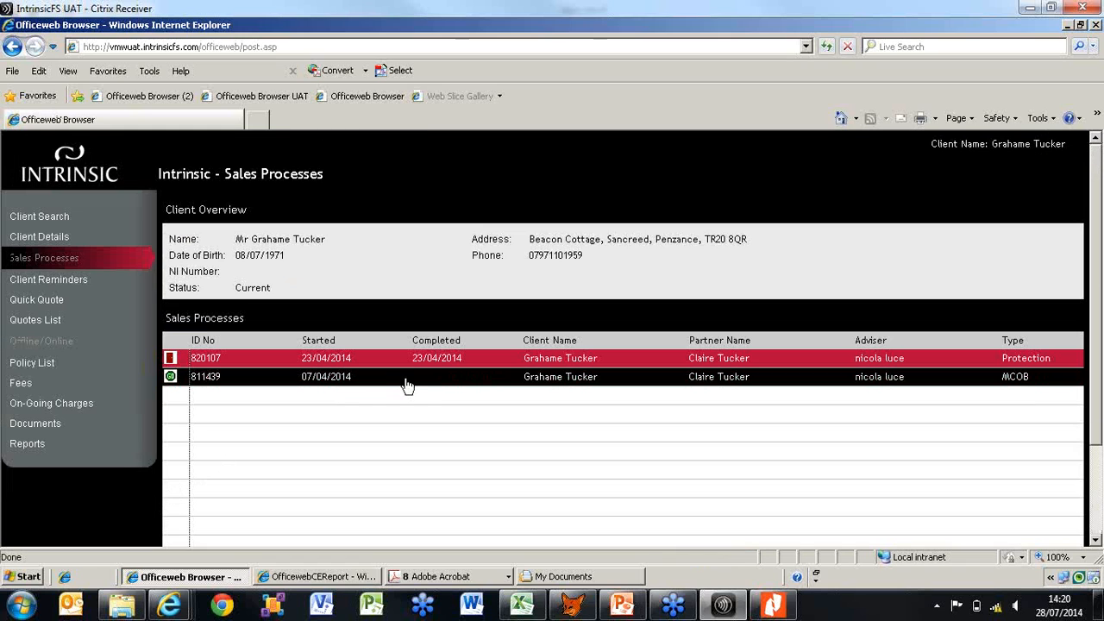
{"action": "left_click", "coordinate": [20, 447]}
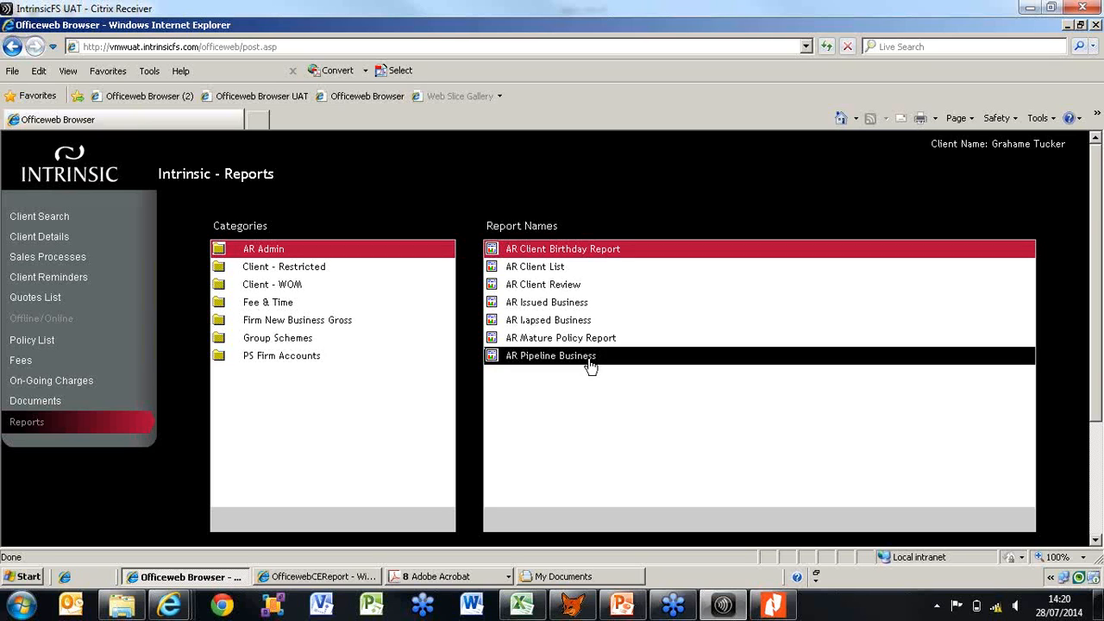
Open the selection criteria for the Firm New Business Report (Gross Remuneration) in the Firm New Business Gross category
{"action": "left_click", "coordinate": [583, 311]}
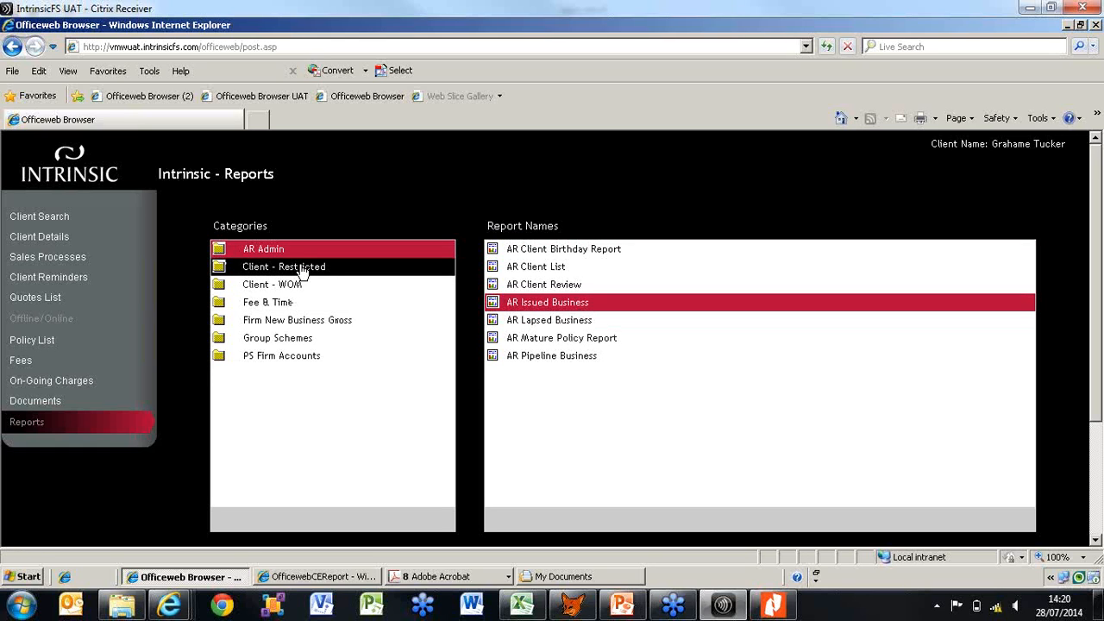
{"action": "left_click", "coordinate": [307, 327]}
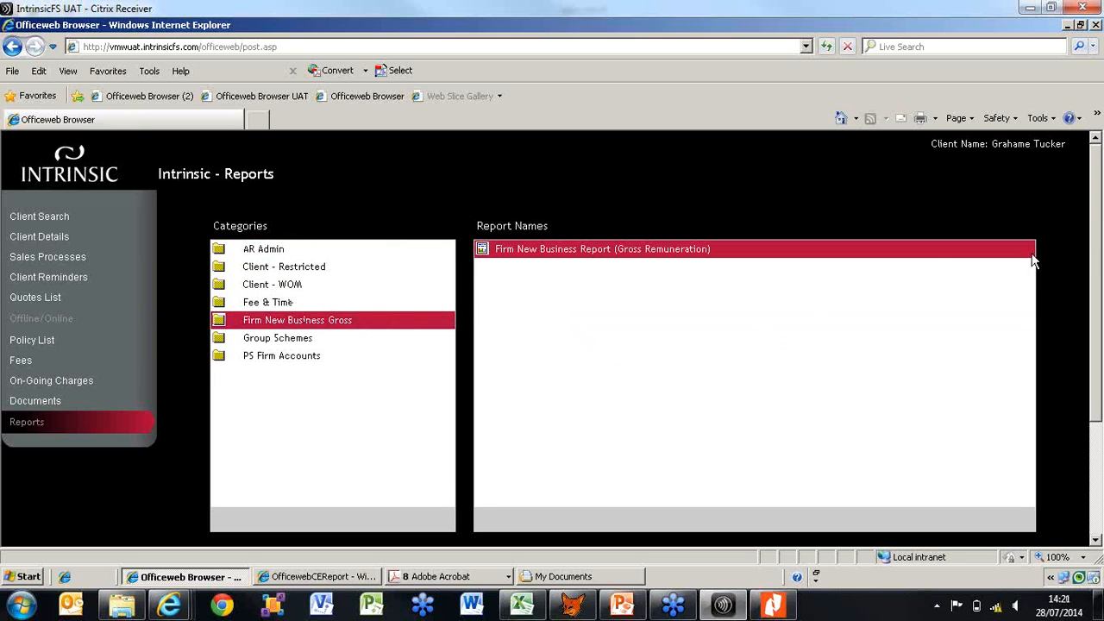
{"action": "scroll", "coordinate": [1096, 246], "scroll_direction": "down", "scroll_amount": 1}
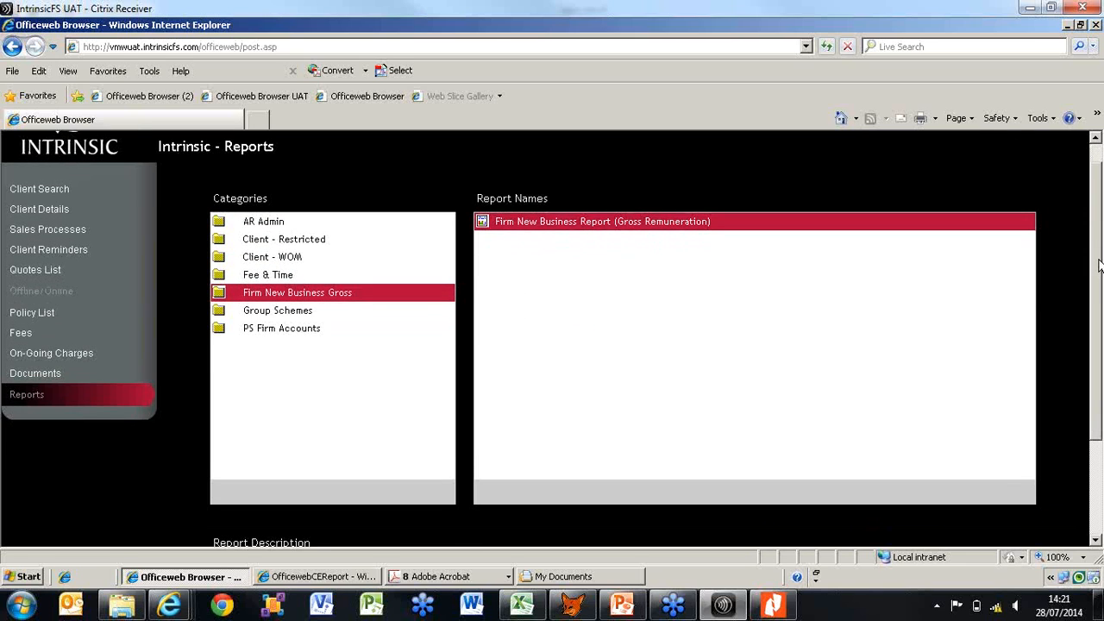
{"action": "left_click_drag", "start_coordinate": [1100, 272], "coordinate": [1102, 350]}
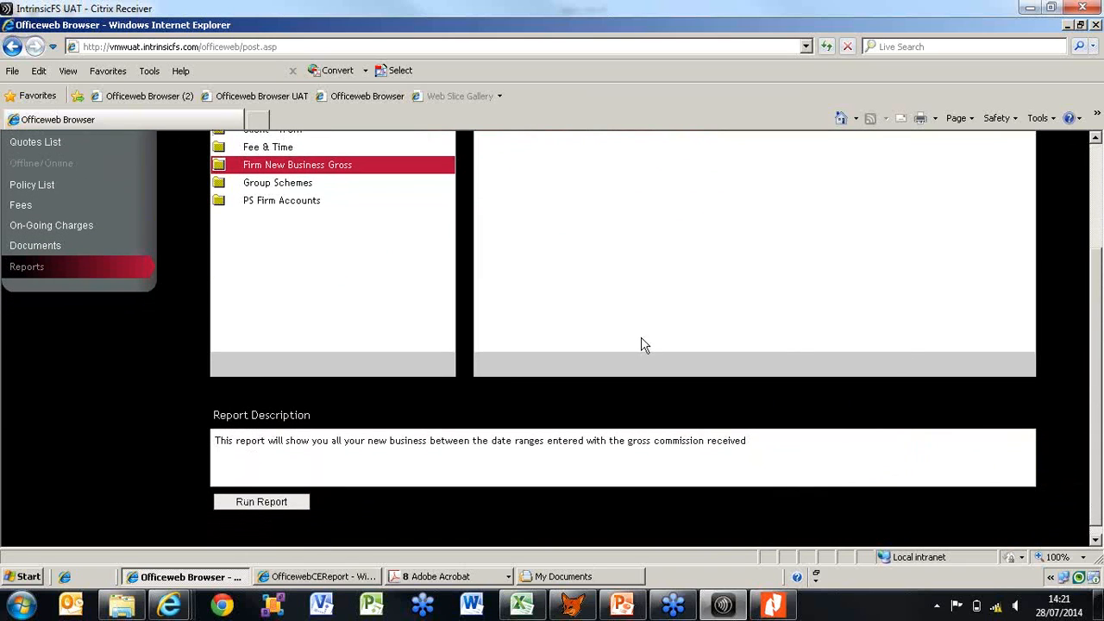
{"action": "left_click", "coordinate": [253, 505]}
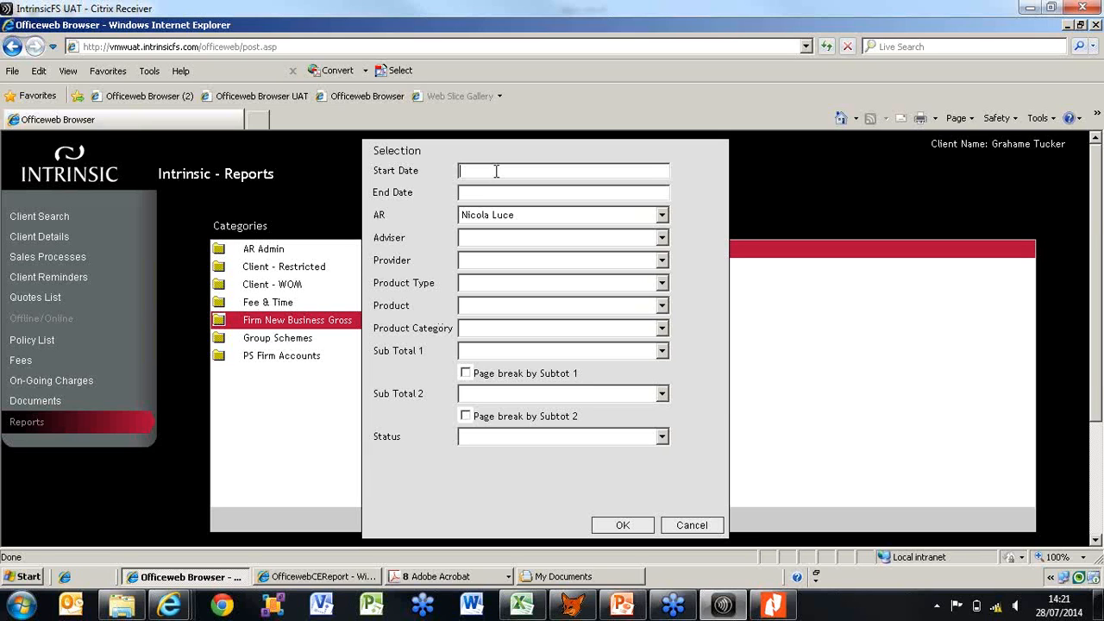
Set the report's start date to 01/01/2014 and end date to 28/07/2014, dismissing the Windows color scheme prompt
{"action": "type", "text": "010114"}
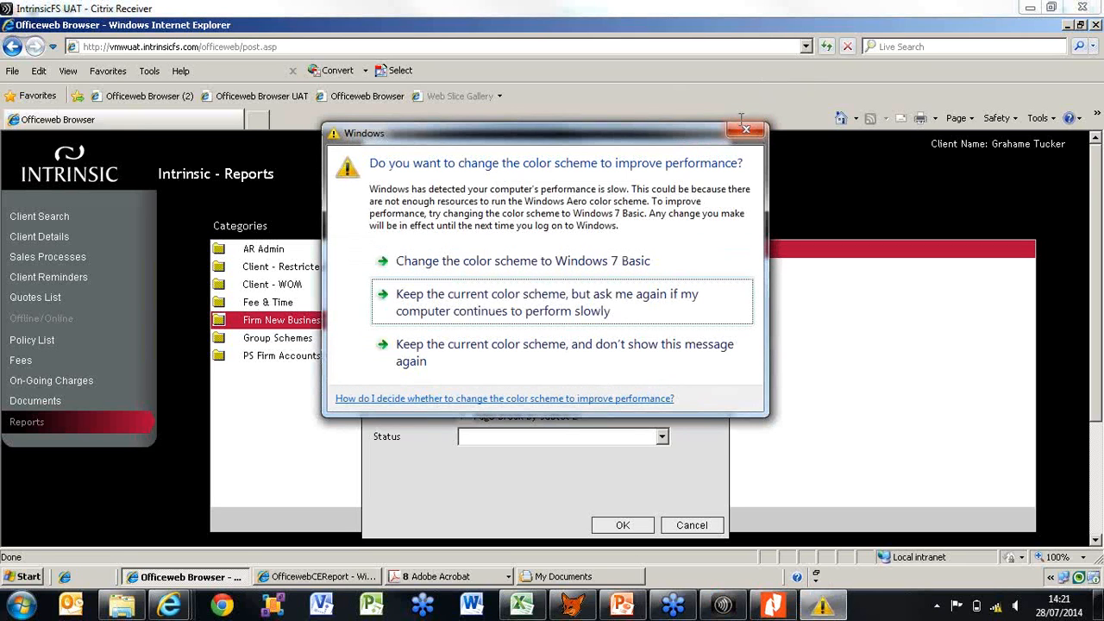
{"action": "left_click", "coordinate": [744, 128]}
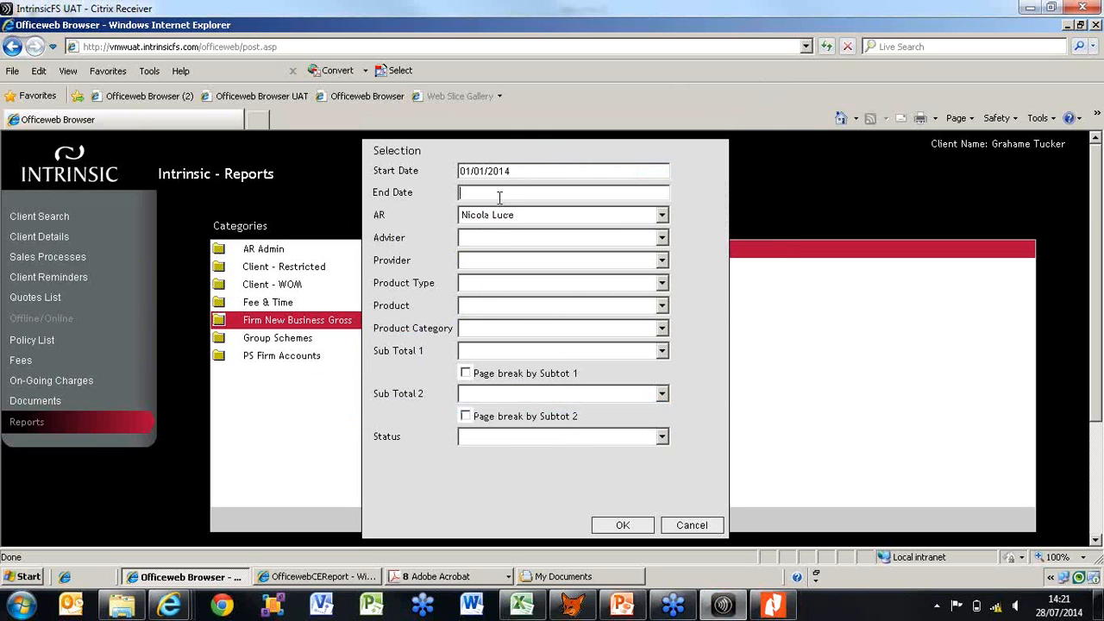
{"action": "type", "text": "t"}
{"action": "key", "text": "Tab"}
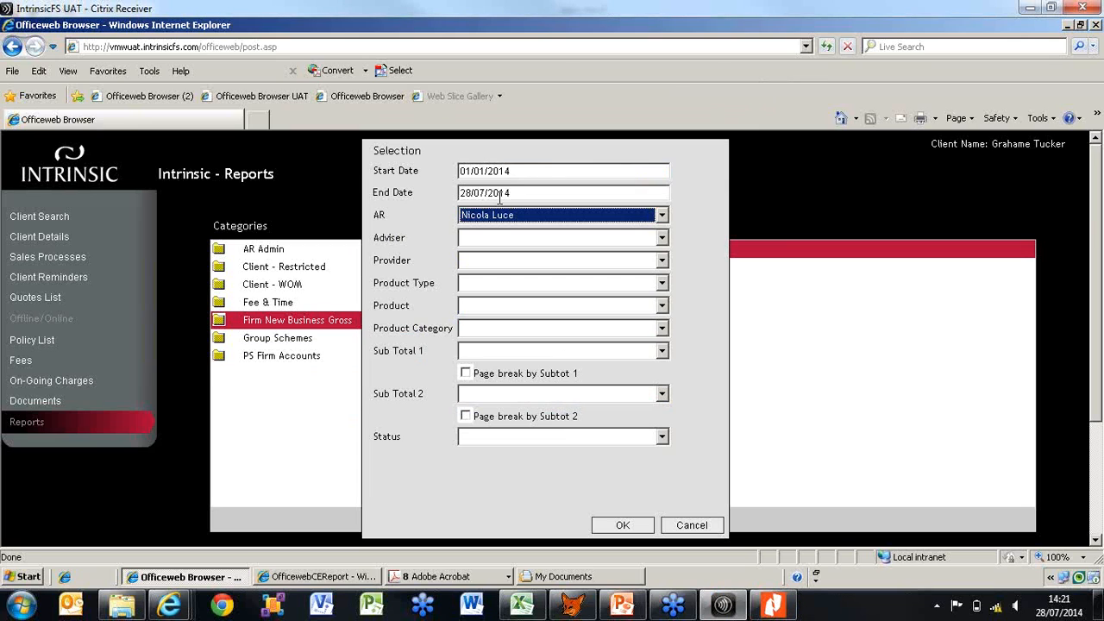
Examine the available Provider, Product Type, Product and Product Category filter options, leaving each one blank
{"action": "left_click", "coordinate": [583, 286]}
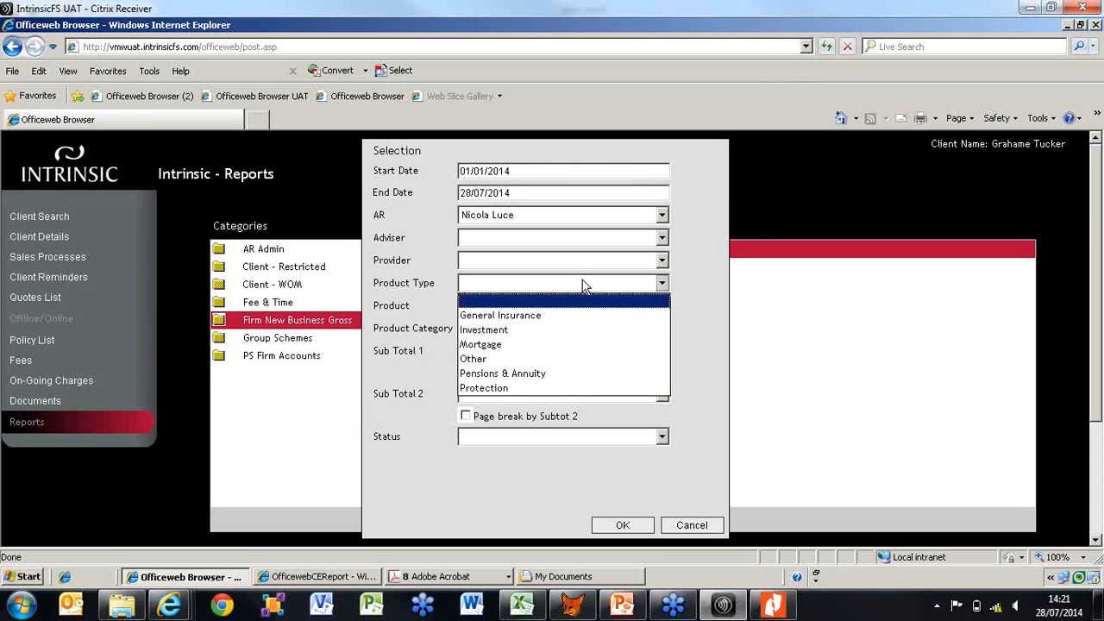
{"action": "left_click", "coordinate": [663, 261]}
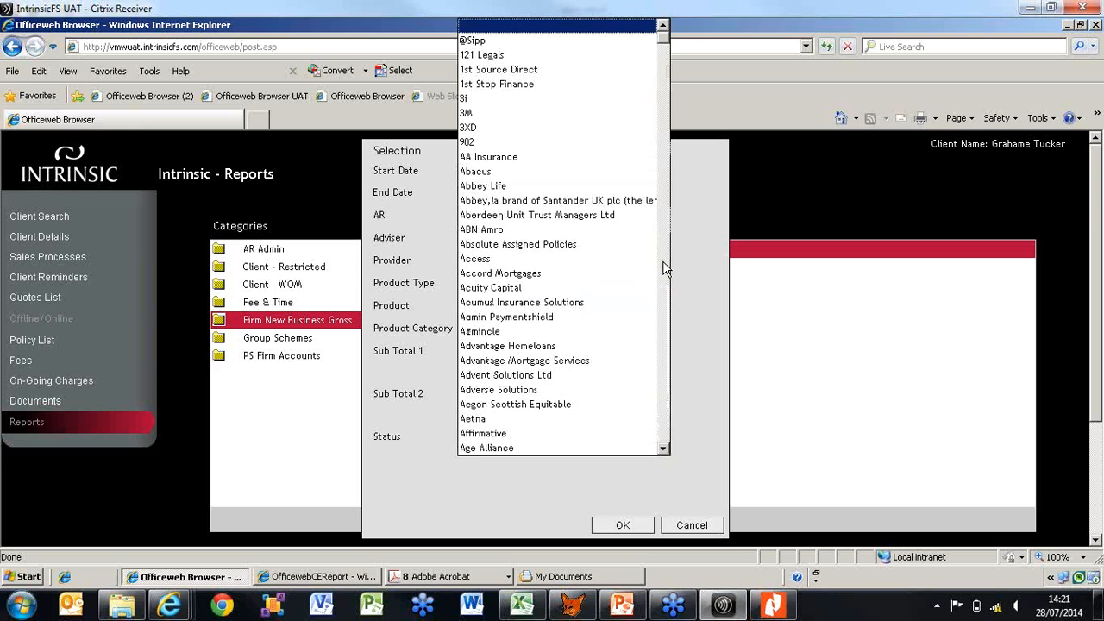
{"action": "left_click", "coordinate": [618, 32]}
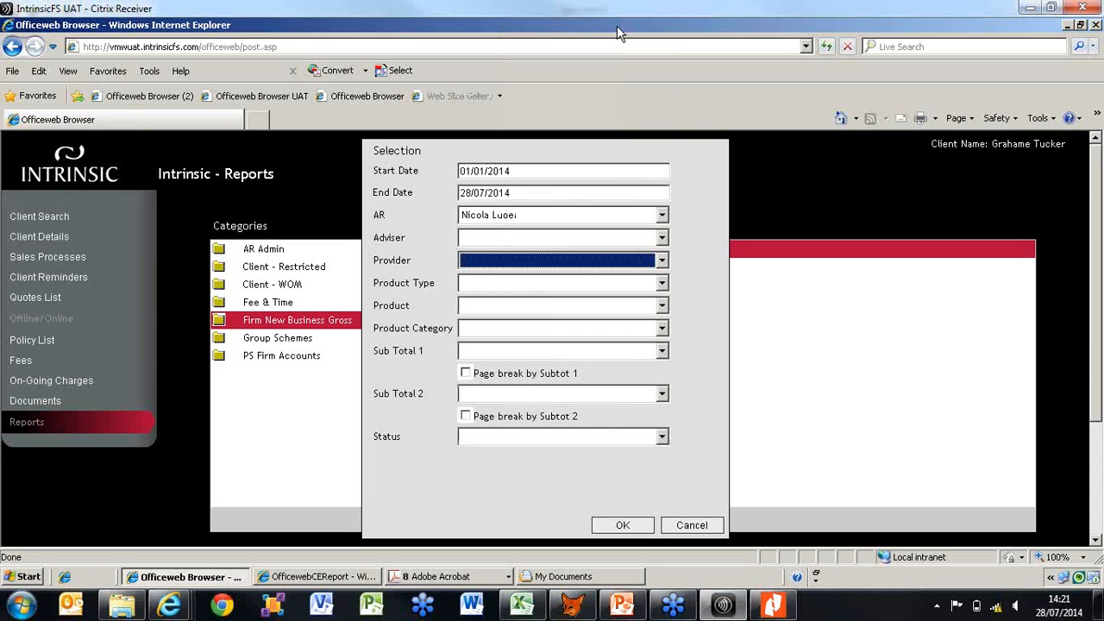
{"action": "left_click", "coordinate": [663, 285]}
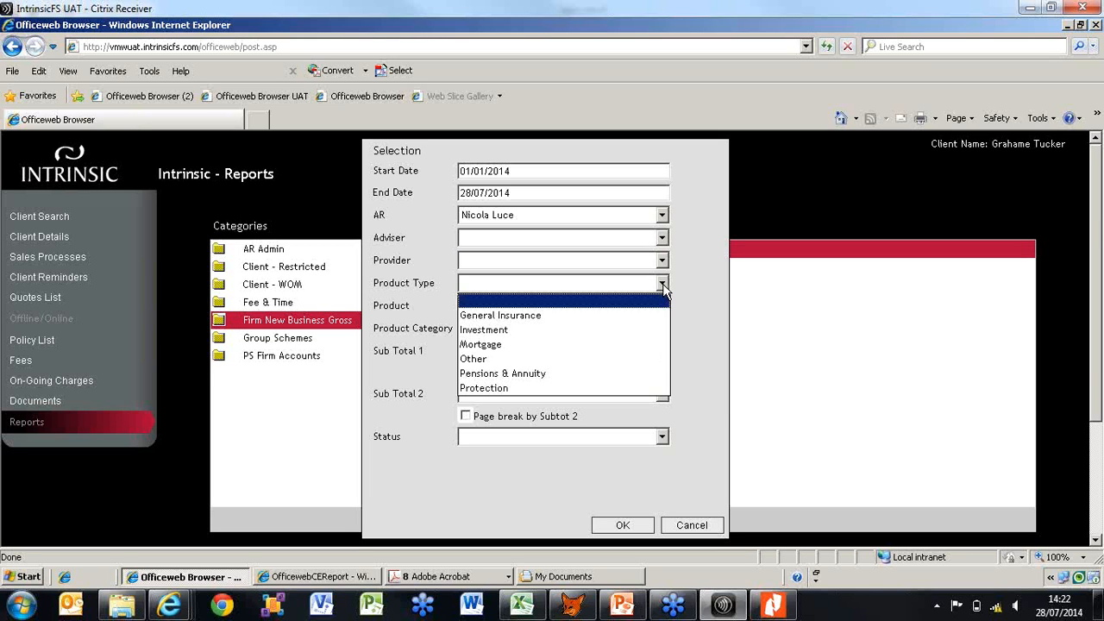
{"action": "left_click", "coordinate": [663, 290]}
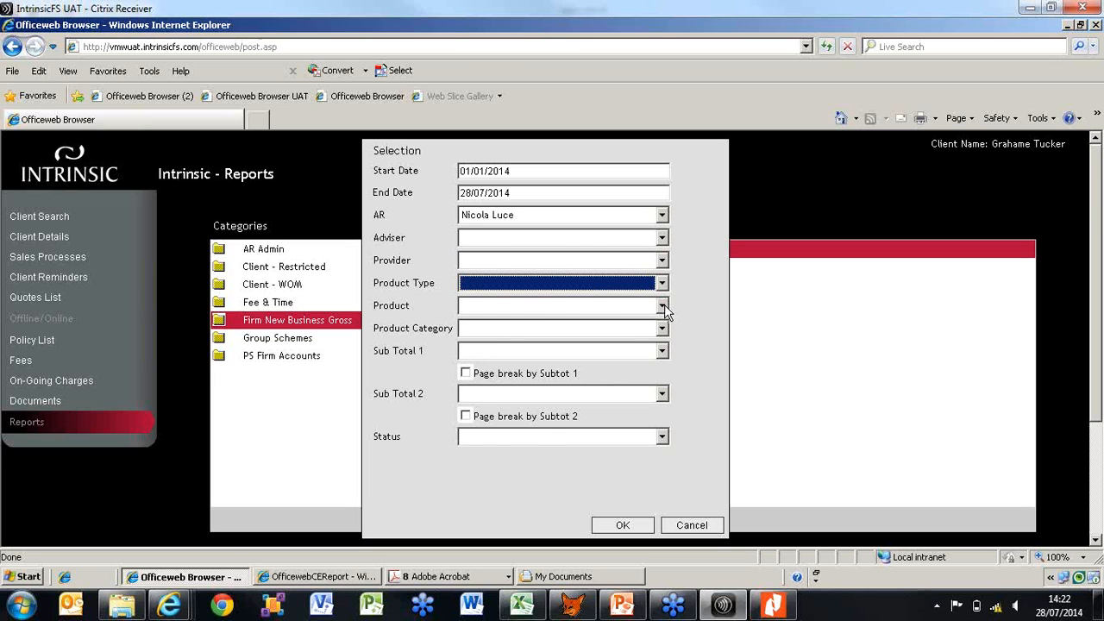
{"action": "left_click", "coordinate": [663, 307]}
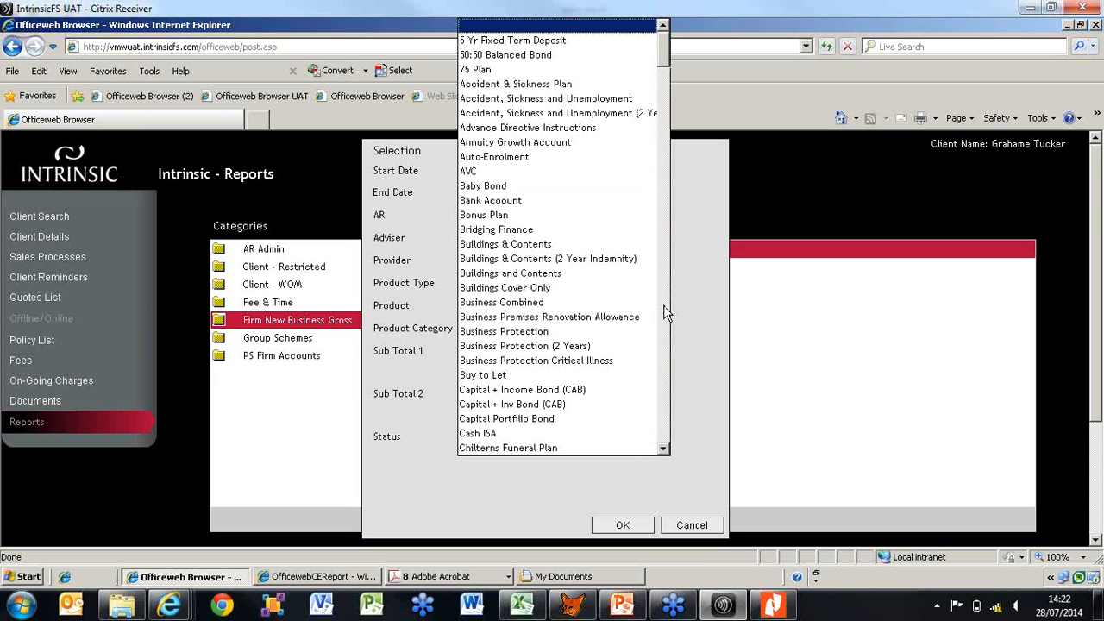
{"action": "left_click", "coordinate": [666, 314]}
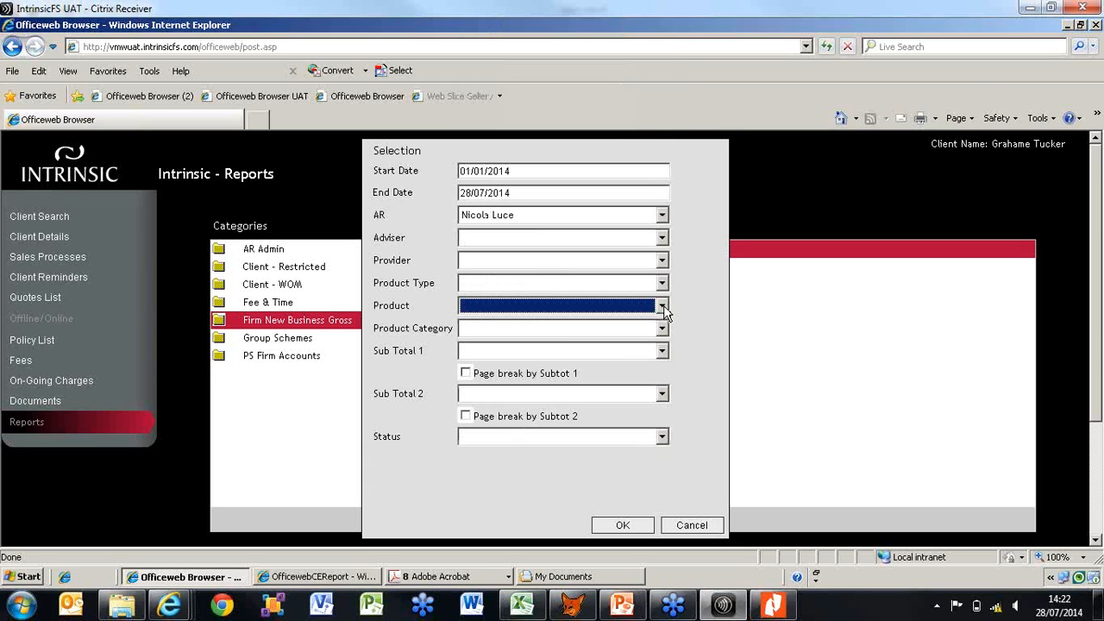
{"action": "left_click", "coordinate": [662, 329]}
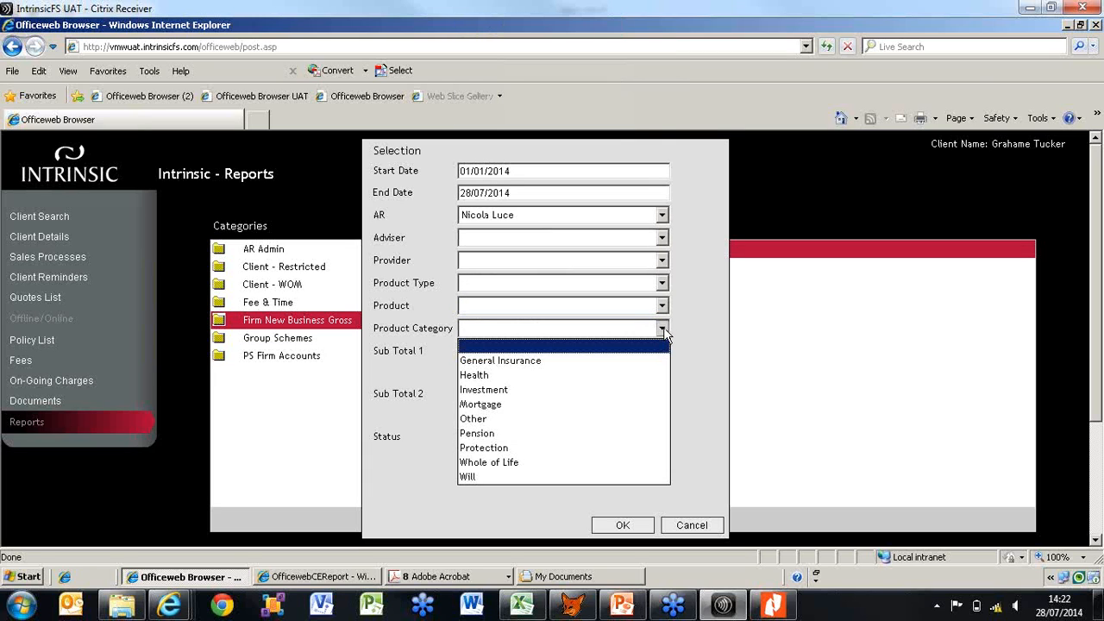
{"action": "left_click", "coordinate": [663, 327]}
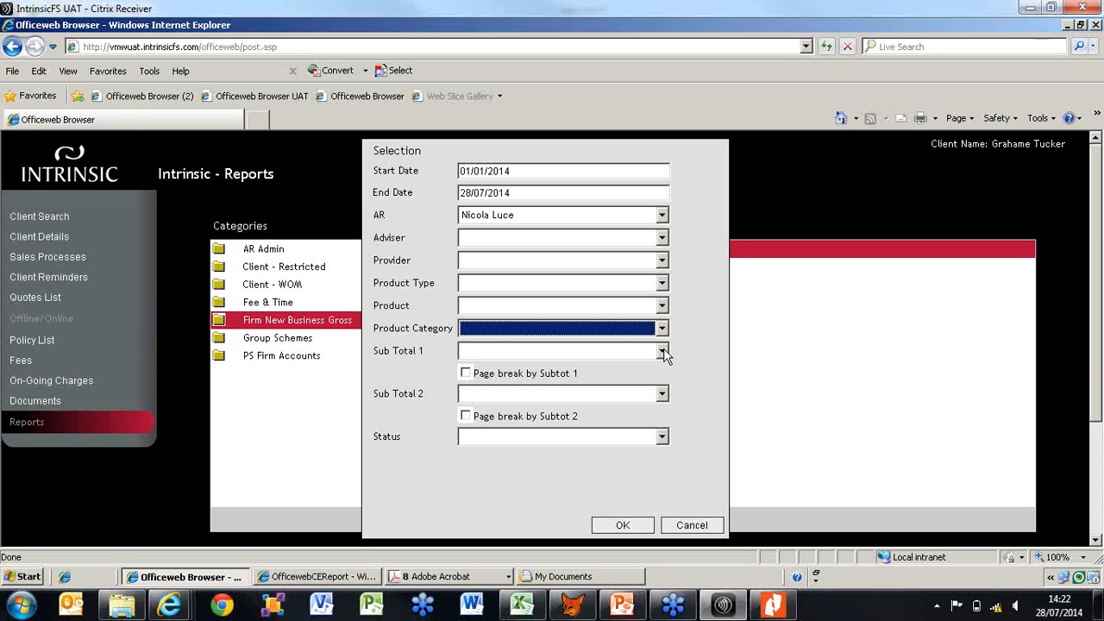
Set Sub Total 1 to Policy Status and run the report, dismissing the color scheme prompt
{"action": "left_click", "coordinate": [663, 352]}
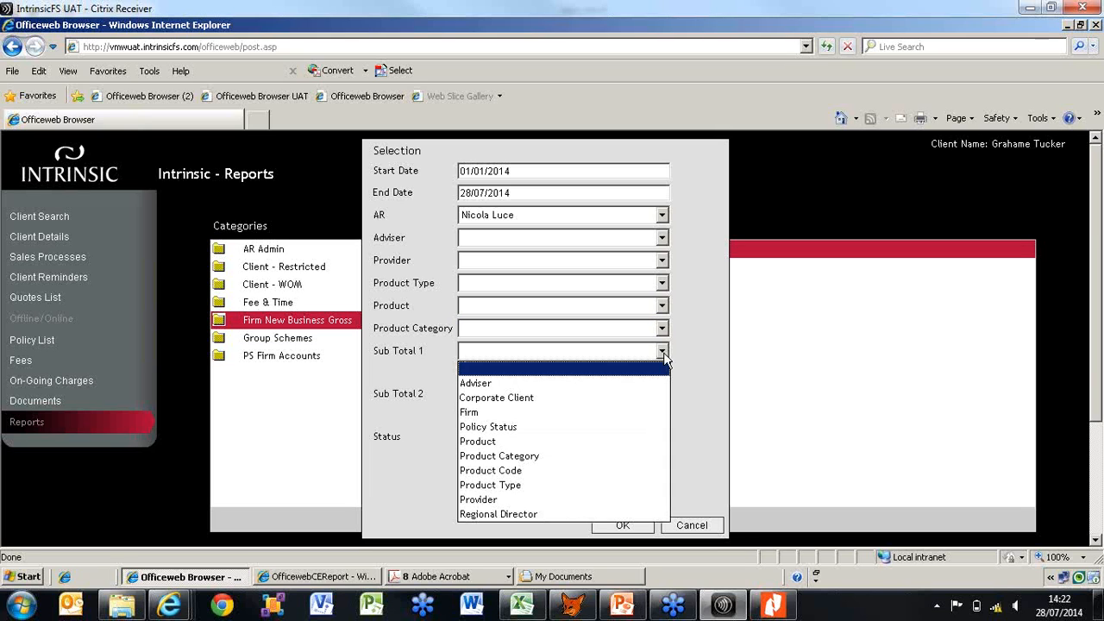
{"action": "left_click", "coordinate": [652, 429]}
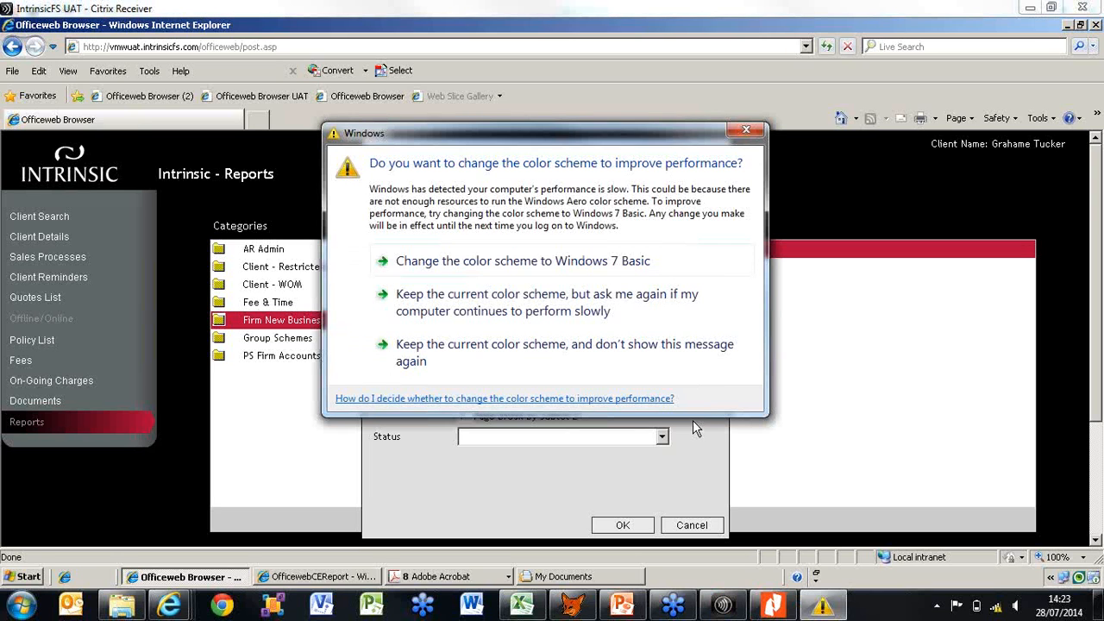
{"action": "left_click", "coordinate": [746, 130]}
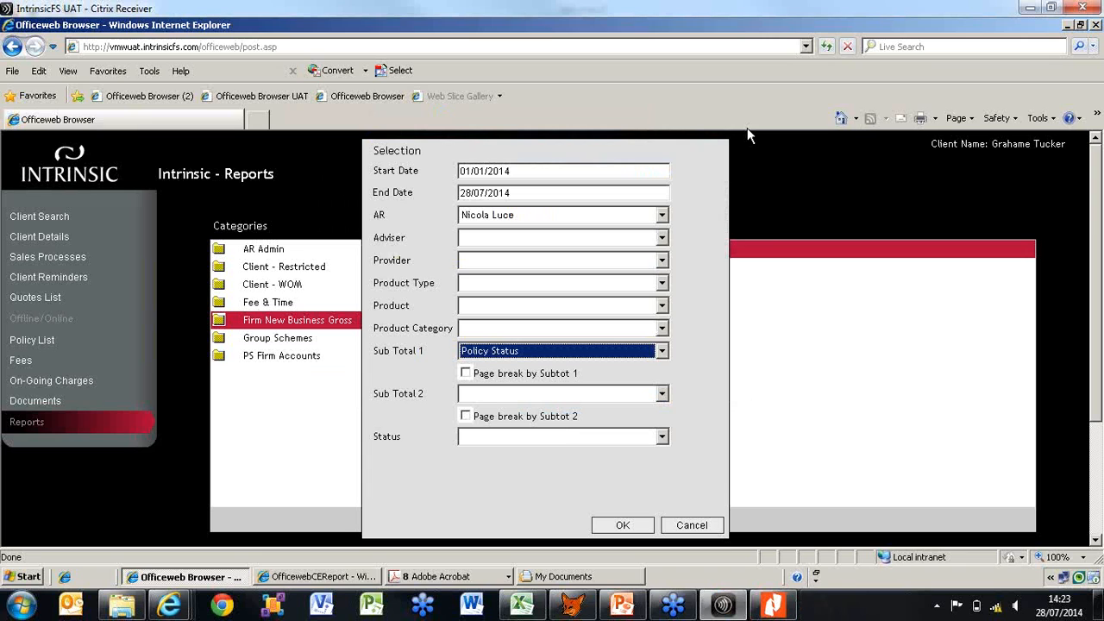
{"action": "left_click", "coordinate": [627, 525]}
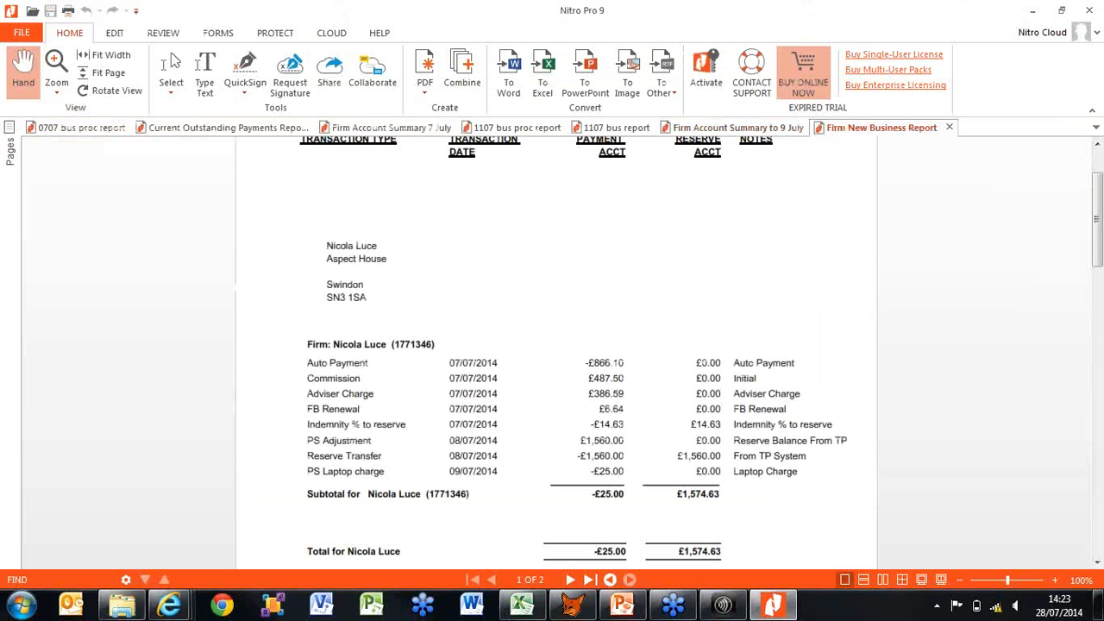
View the saved Firm New Business Report PDF in Nitro Pro and switch back to the Citrix session
{"action": "left_click", "coordinate": [122, 605]}
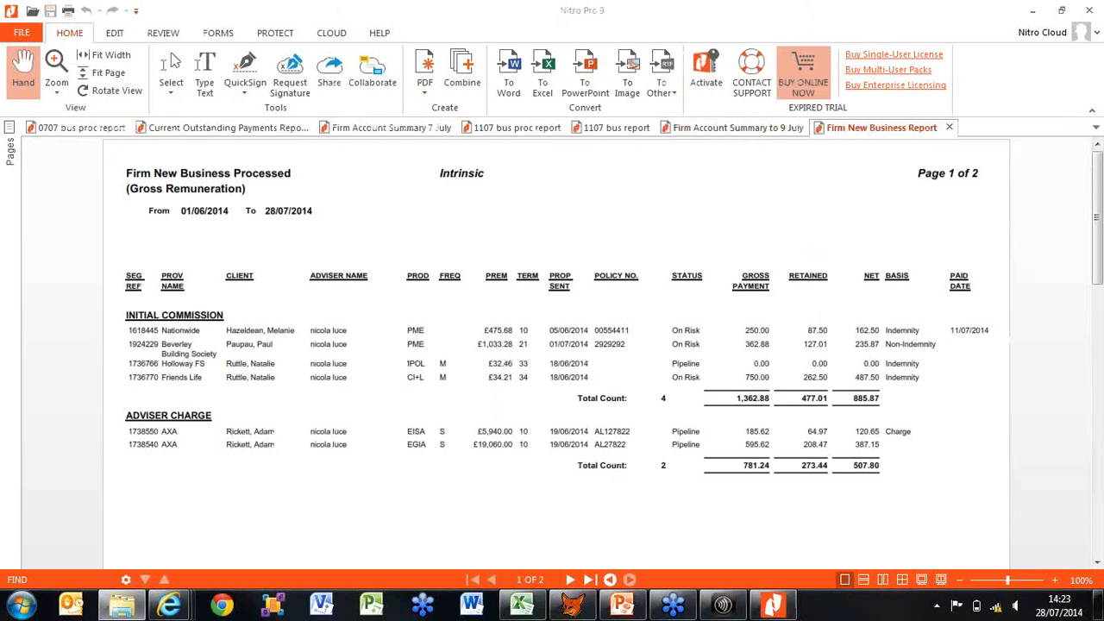
{"action": "left_click", "coordinate": [773, 606]}
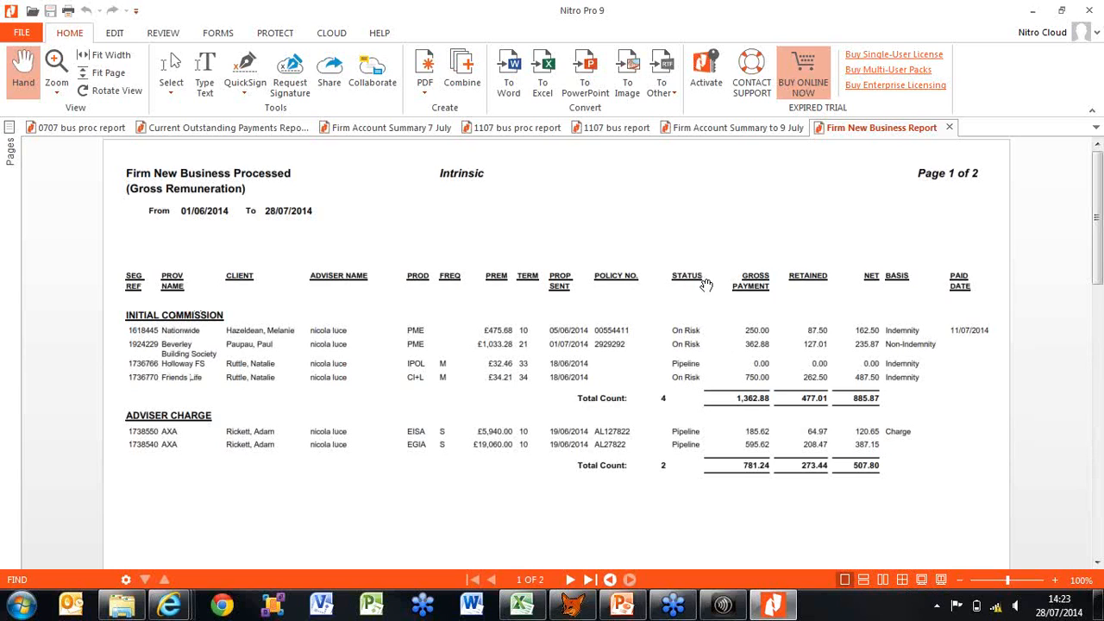
{"action": "left_click", "coordinate": [723, 606]}
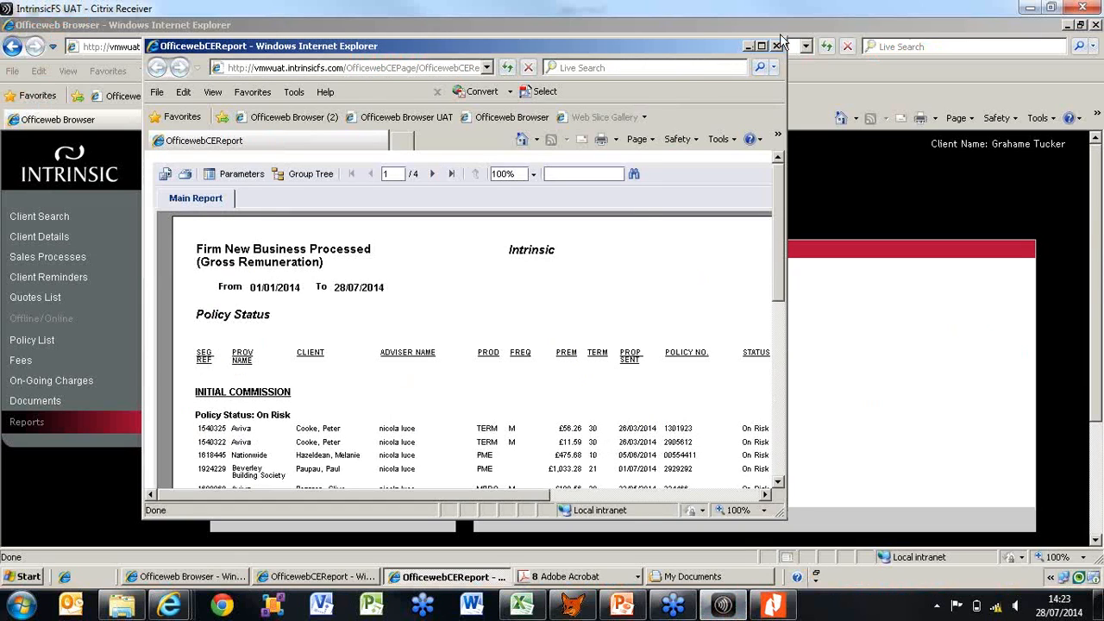
Maximize the generated Firm New Business report window and read the initial commission entries grouped by policy status
{"action": "left_click", "coordinate": [763, 47]}
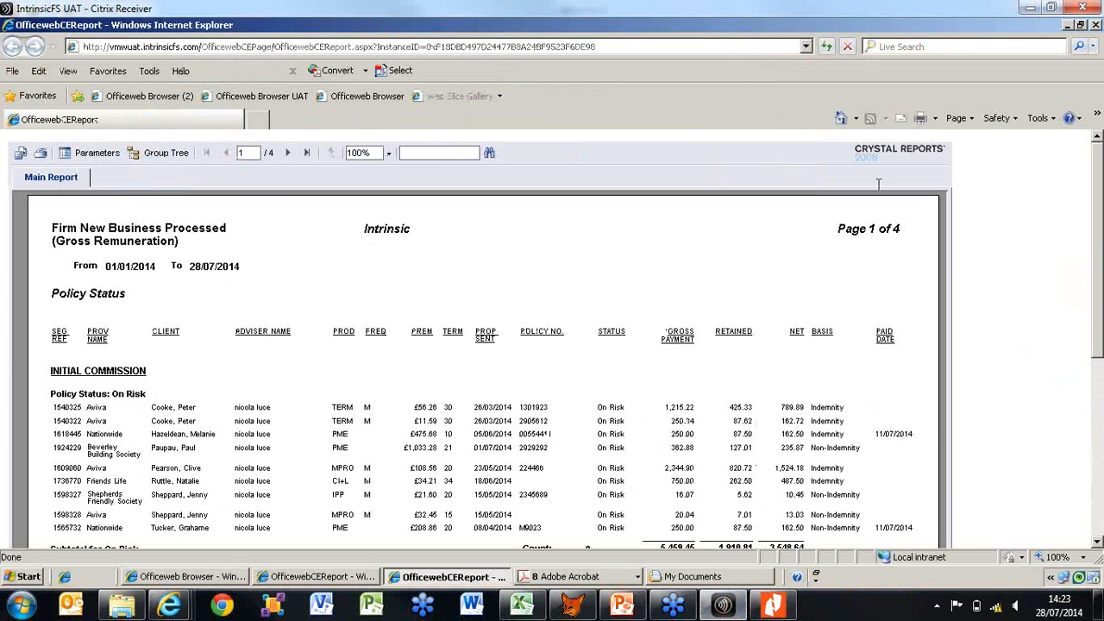
{"action": "scroll", "coordinate": [555, 339], "scroll_direction": "down", "scroll_amount": 1}
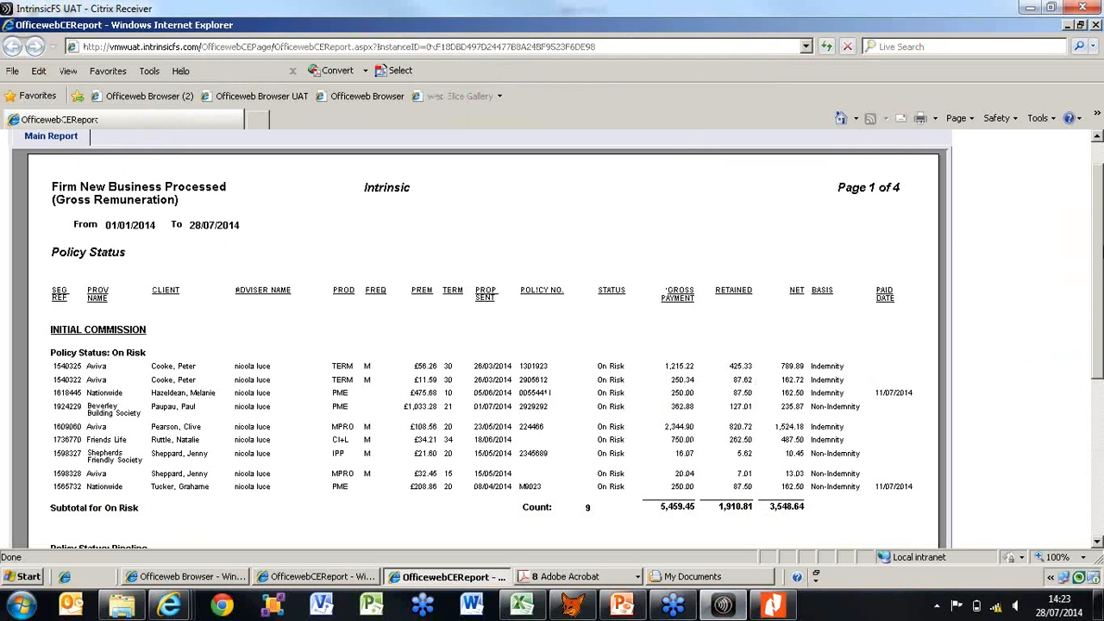
{"action": "scroll", "coordinate": [1101, 247], "scroll_direction": "down", "scroll_amount": 4}
{"action": "scroll", "coordinate": [515, 261], "scroll_direction": "down", "scroll_amount": 1}
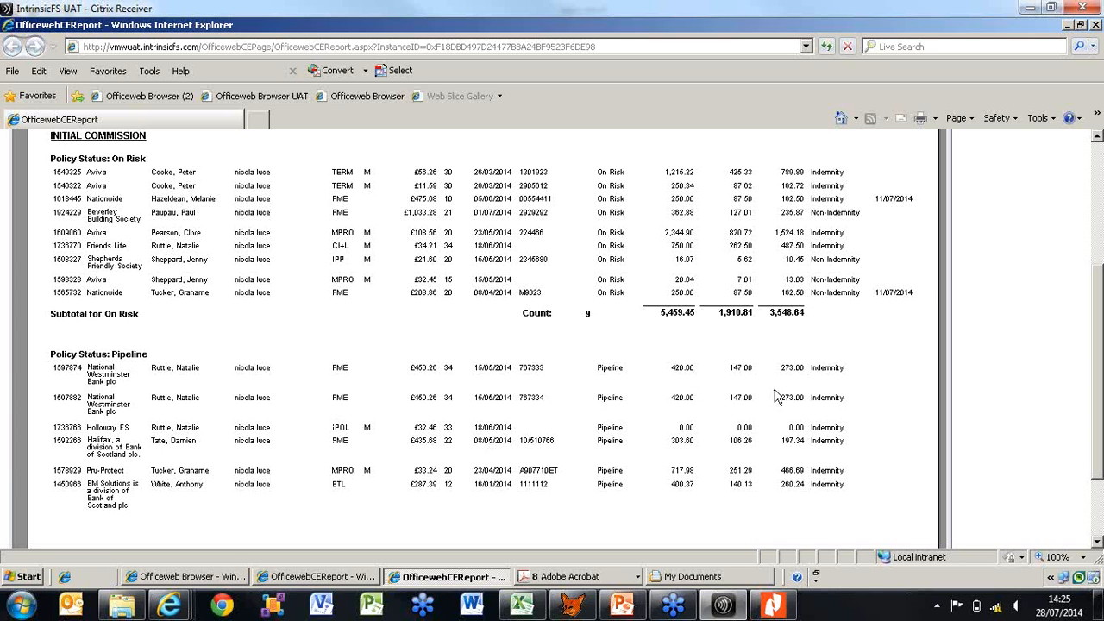
{"action": "left_click_drag", "start_coordinate": [1098, 329], "coordinate": [1101, 289]}
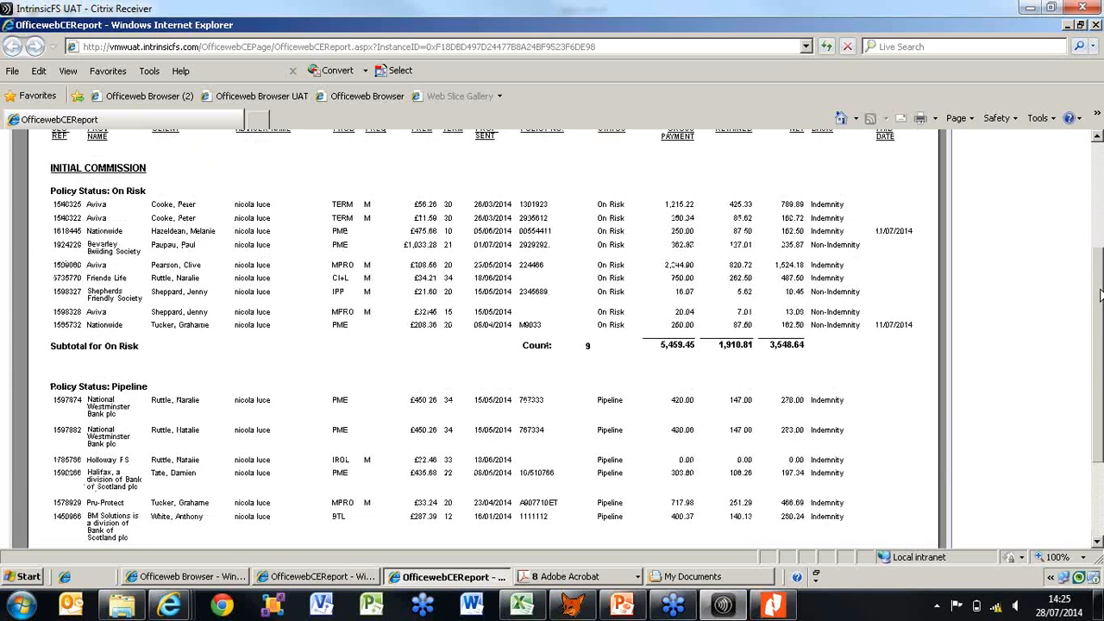
Return to the reports list, view the Group Schemes category and go to the client search page, dismissing the color scheme prompt
{"action": "left_click", "coordinate": [213, 583]}
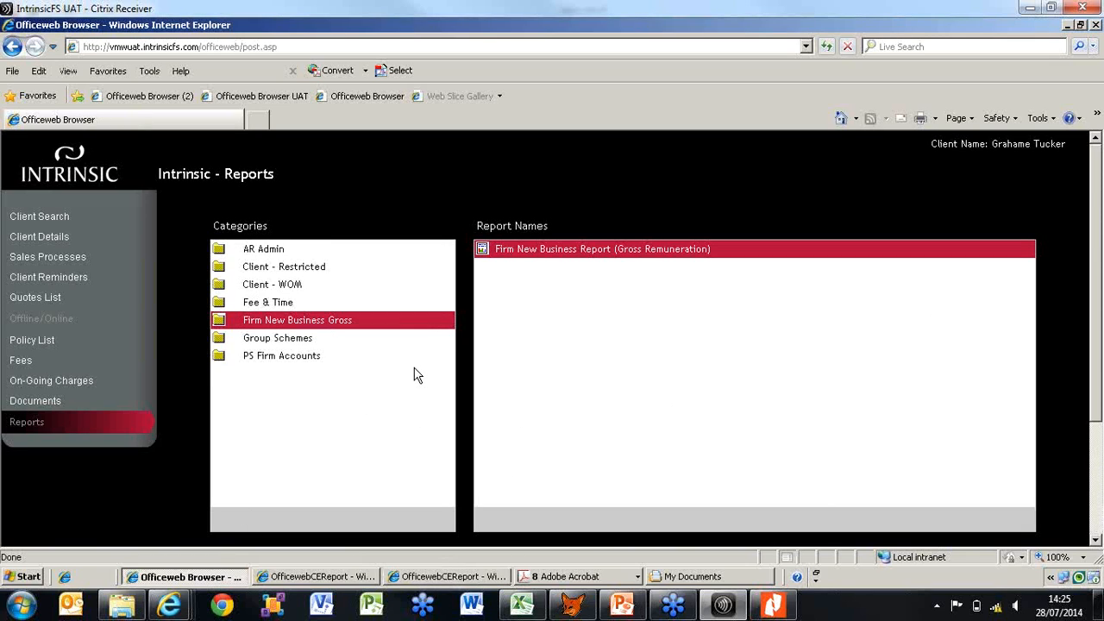
{"action": "left_click", "coordinate": [313, 346]}
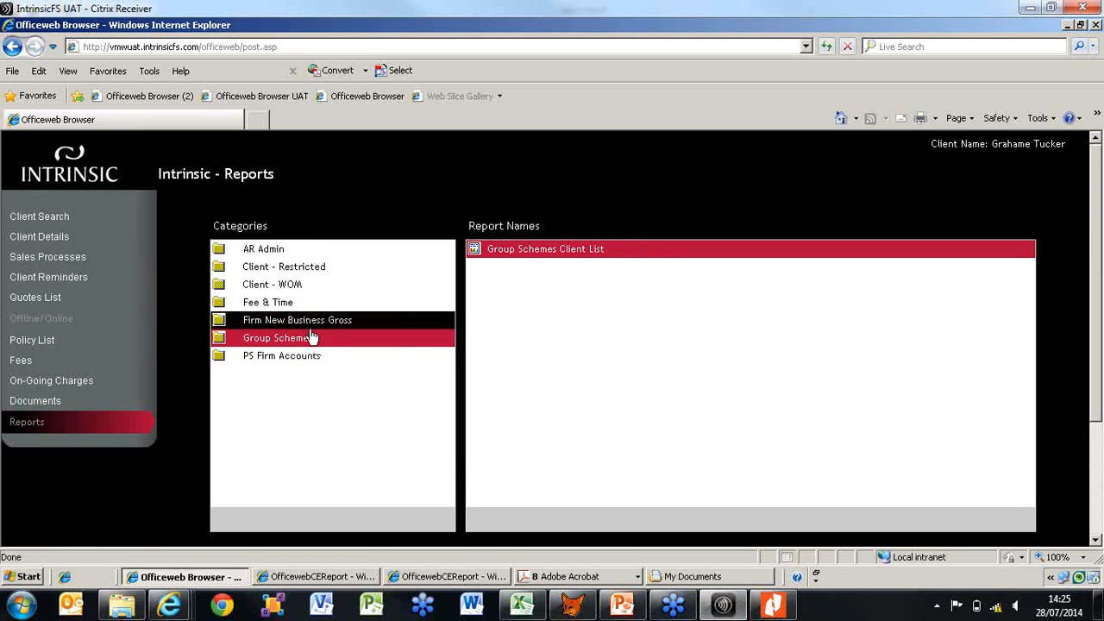
{"action": "left_click", "coordinate": [51, 221]}
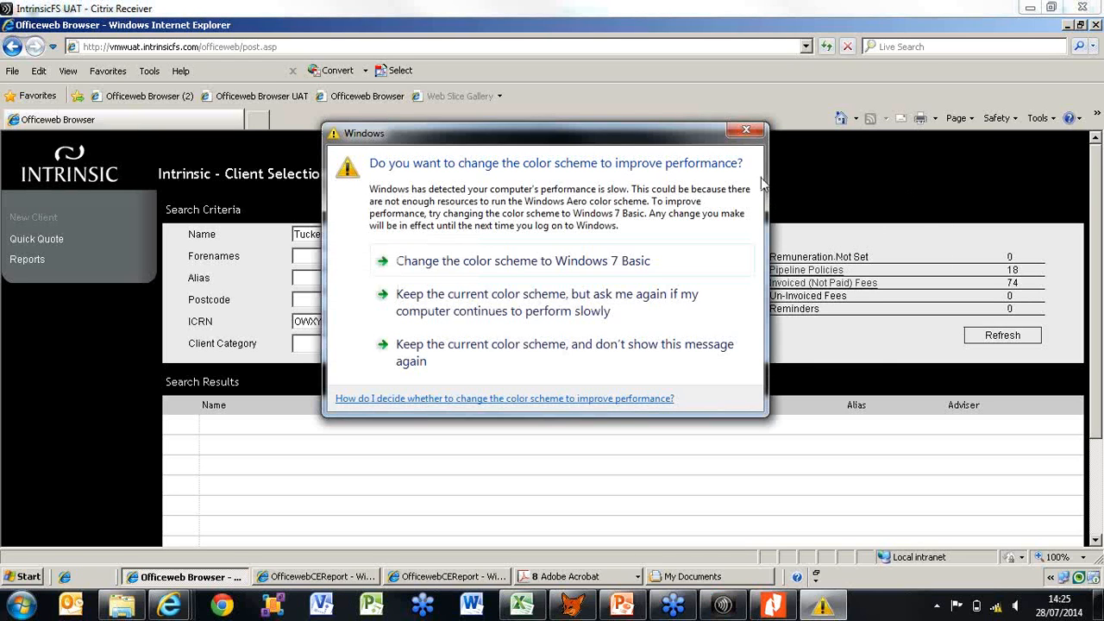
{"action": "left_click", "coordinate": [747, 131]}
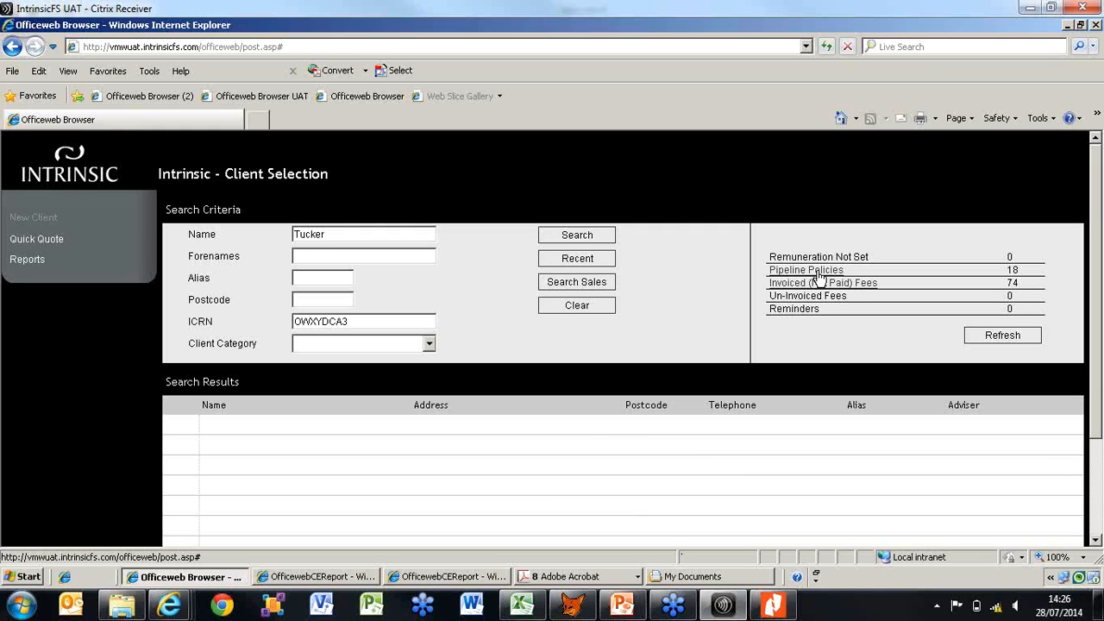
Open the Pipeline Policies list from the client selection summary and look through its entries
{"action": "left_click", "coordinate": [817, 273]}
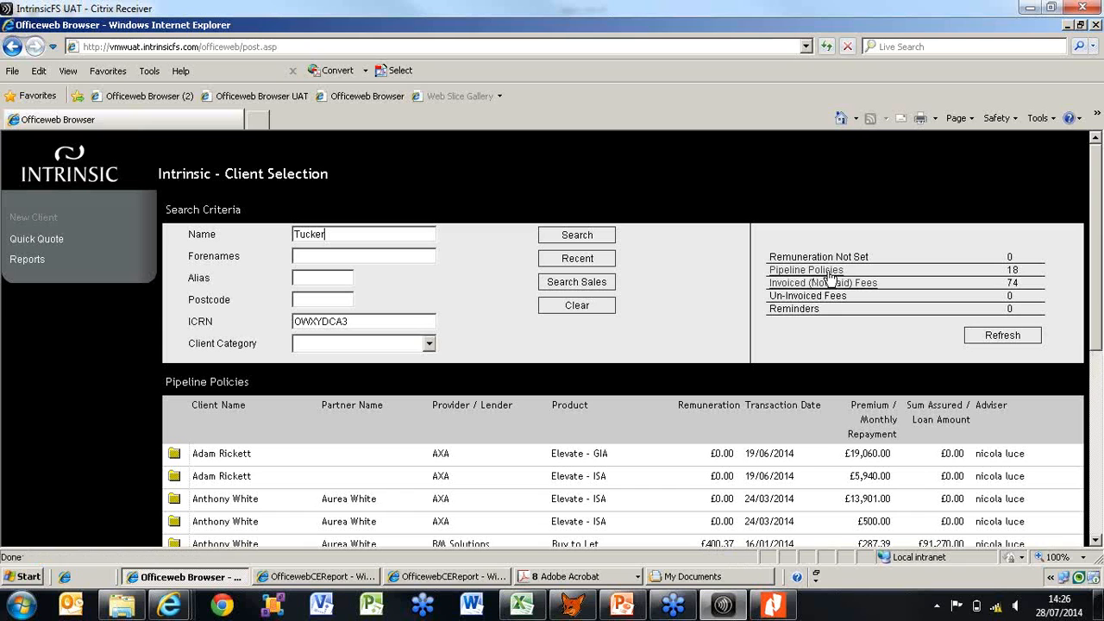
{"action": "left_click_drag", "start_coordinate": [1100, 311], "coordinate": [1100, 395]}
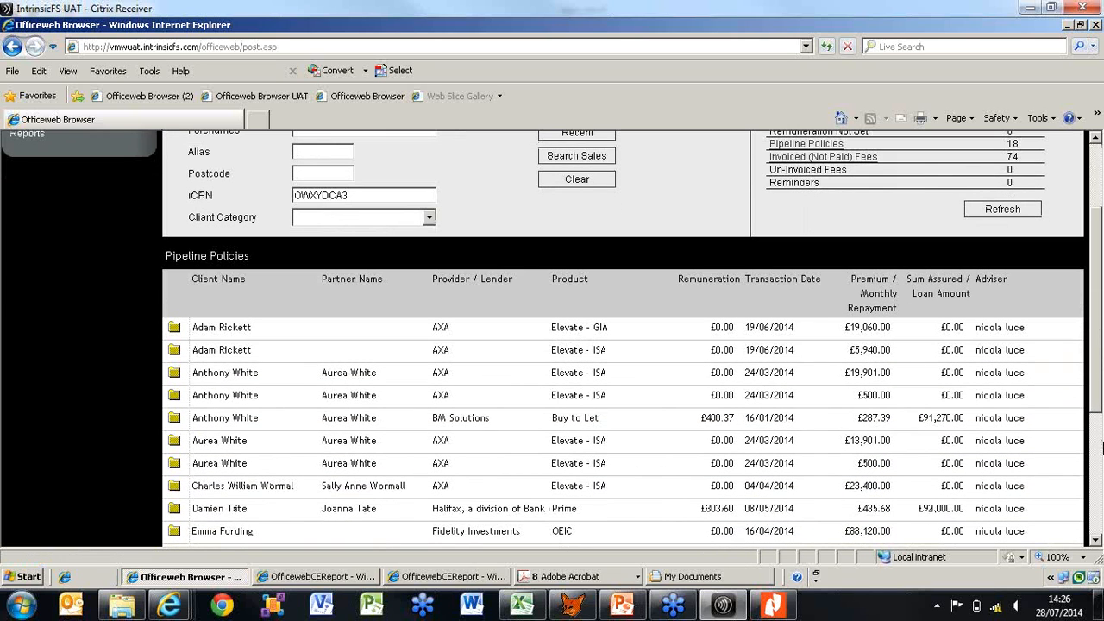
{"action": "left_click_drag", "start_coordinate": [1100, 404], "coordinate": [1100, 528]}
{"action": "left_click_drag", "start_coordinate": [1091, 473], "coordinate": [1089, 332]}
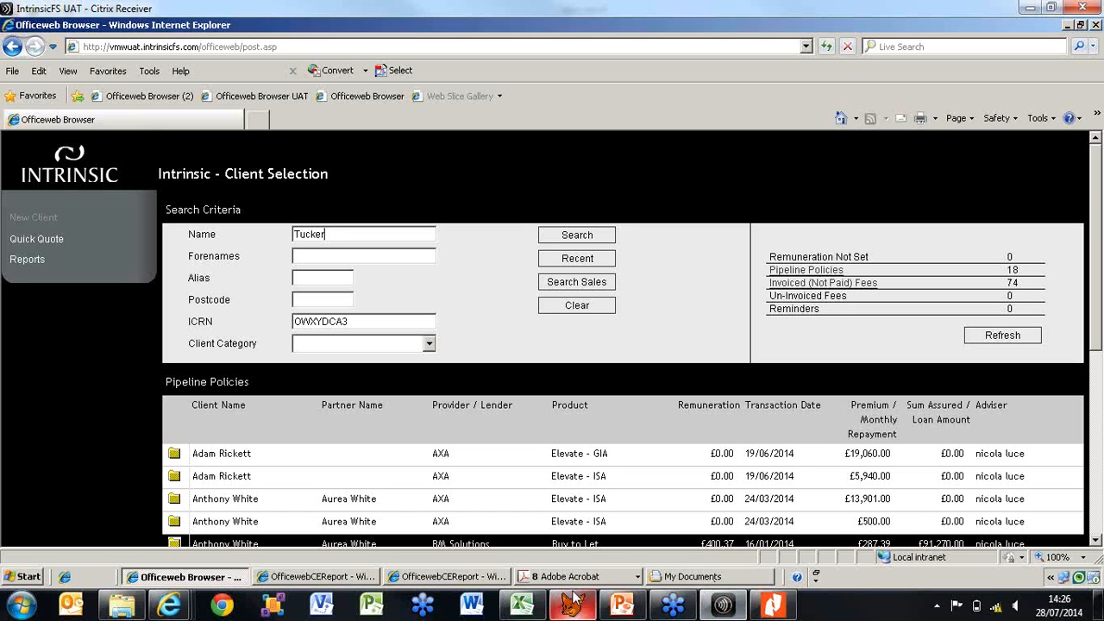
Look through the open Policy History Report and client selection windows, and return to the start of the Firm New Business report
{"action": "left_click", "coordinate": [489, 580]}
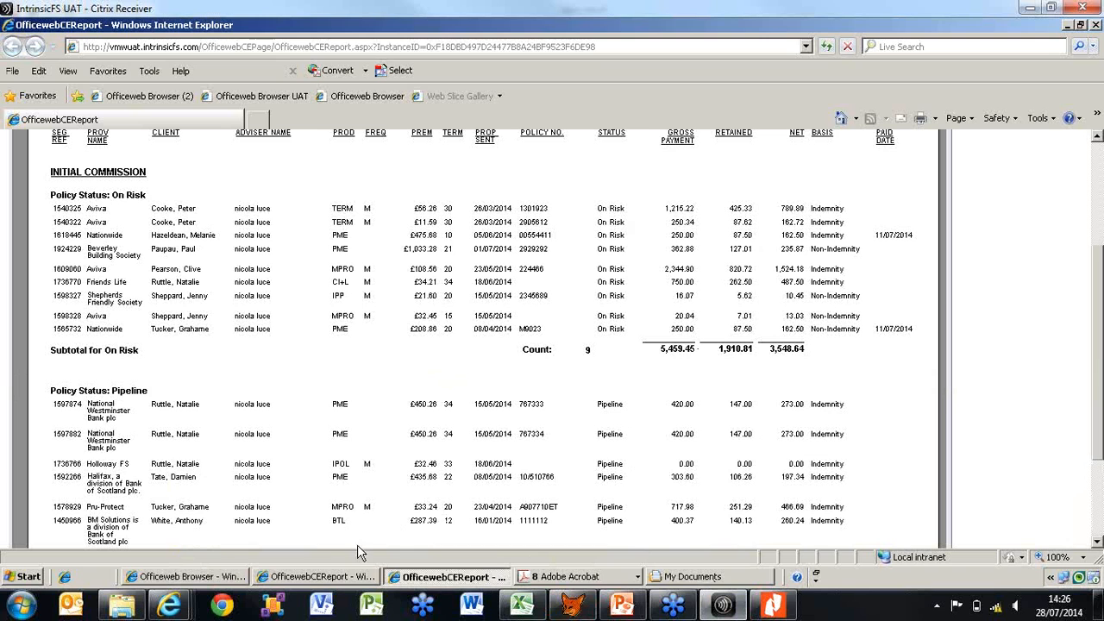
{"action": "left_click", "coordinate": [324, 578]}
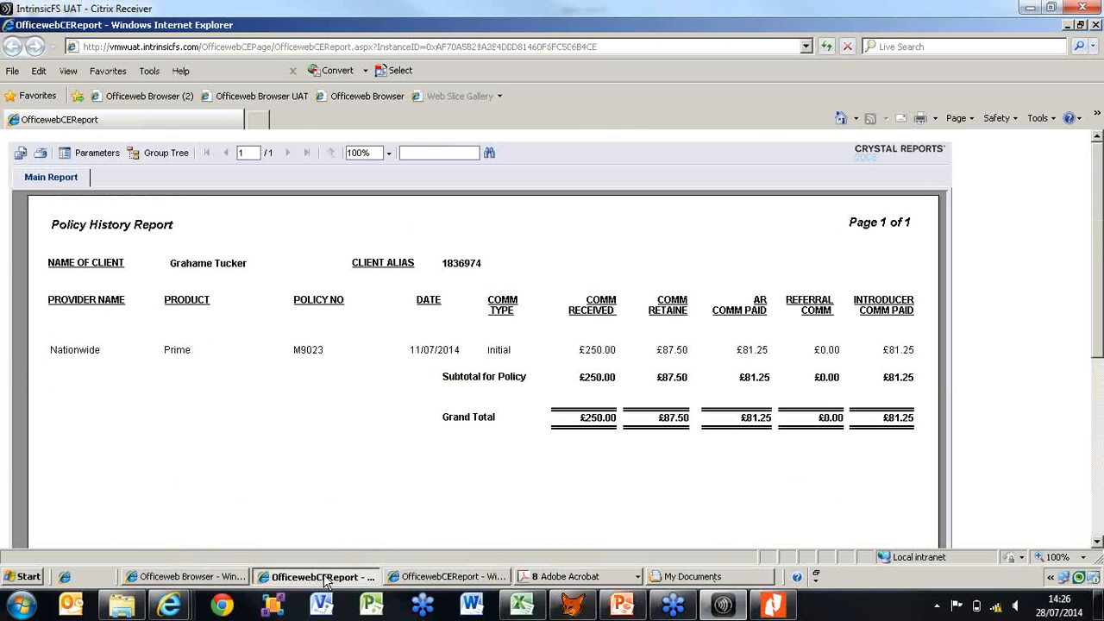
{"action": "left_click", "coordinate": [231, 583]}
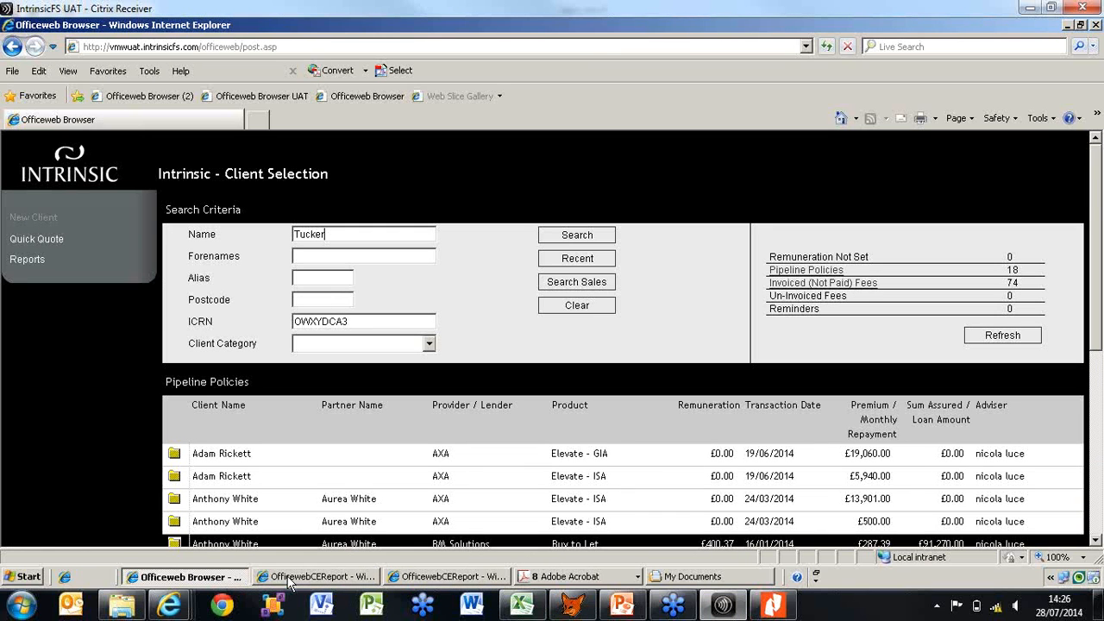
{"action": "left_click", "coordinate": [474, 582]}
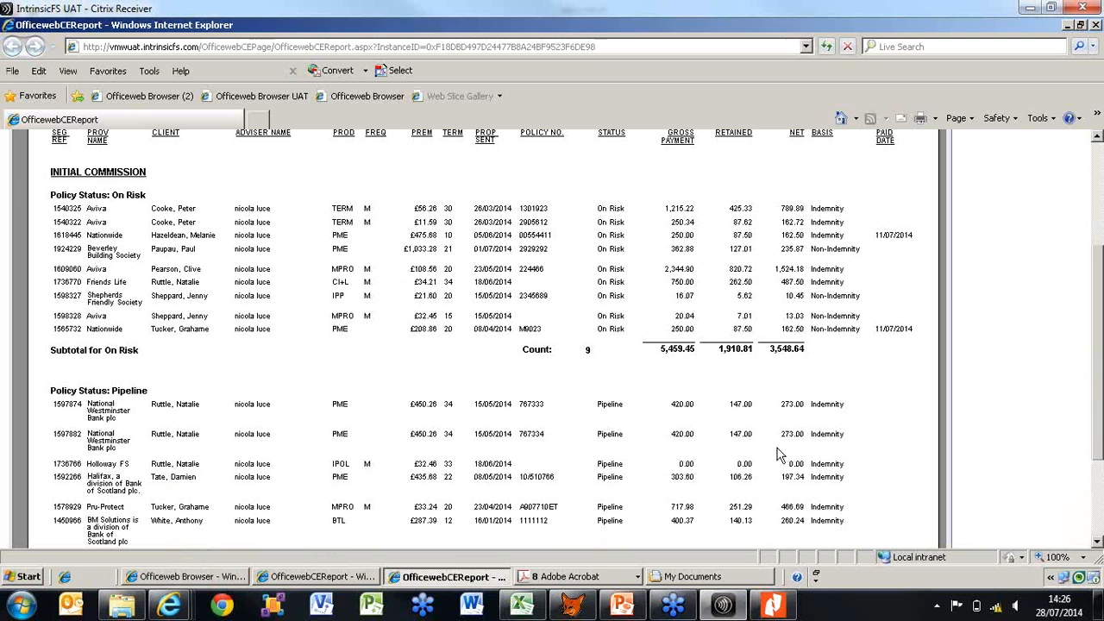
{"action": "left_click_drag", "start_coordinate": [1099, 406], "coordinate": [1099, 277]}
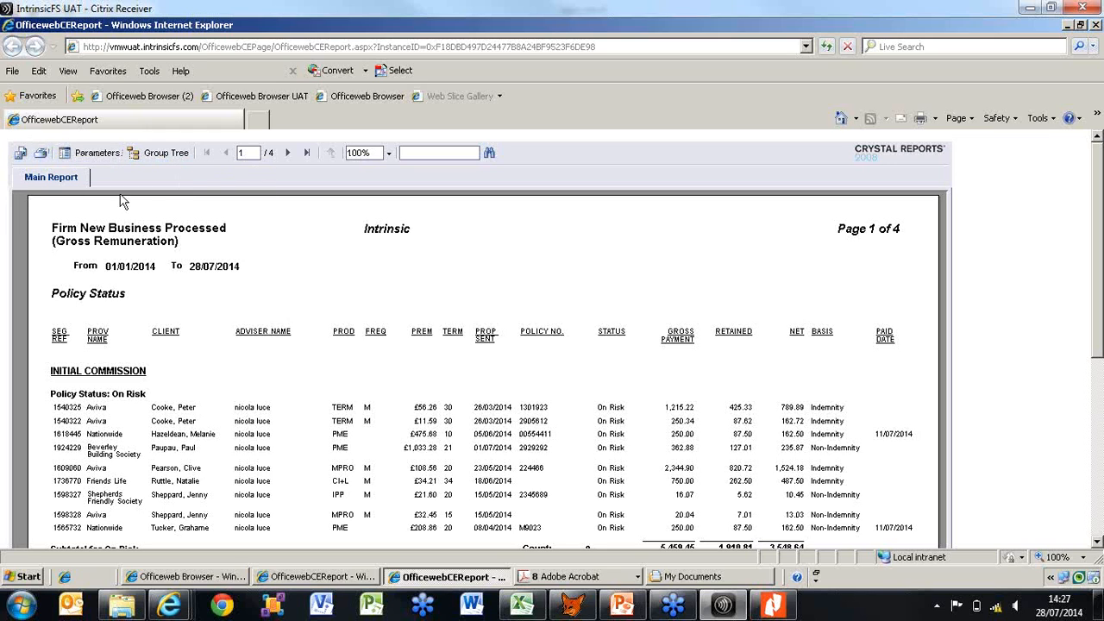
Export all pages of the Firm New Business report to a printable PDF and open it in Adobe Acrobat
{"action": "left_click", "coordinate": [40, 156]}
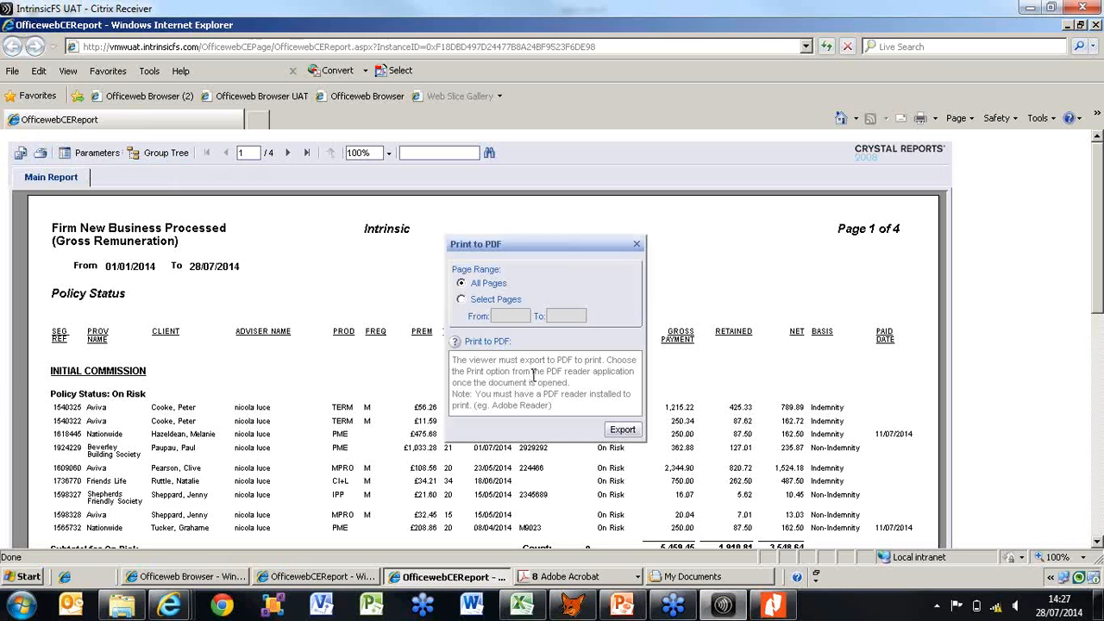
{"action": "left_click", "coordinate": [623, 432]}
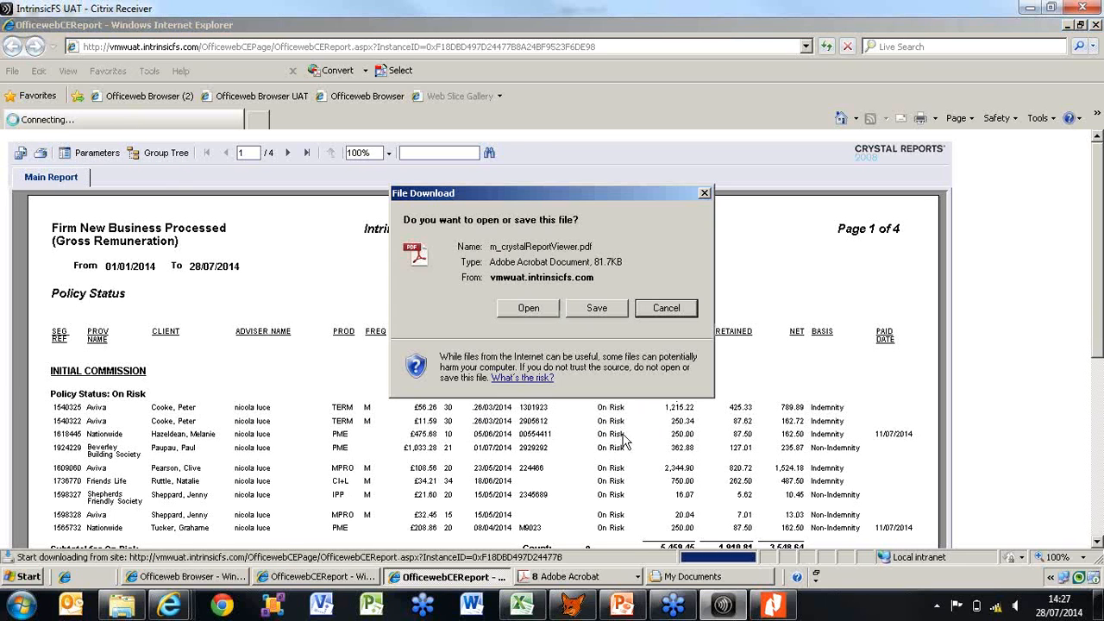
{"action": "left_click", "coordinate": [529, 309]}
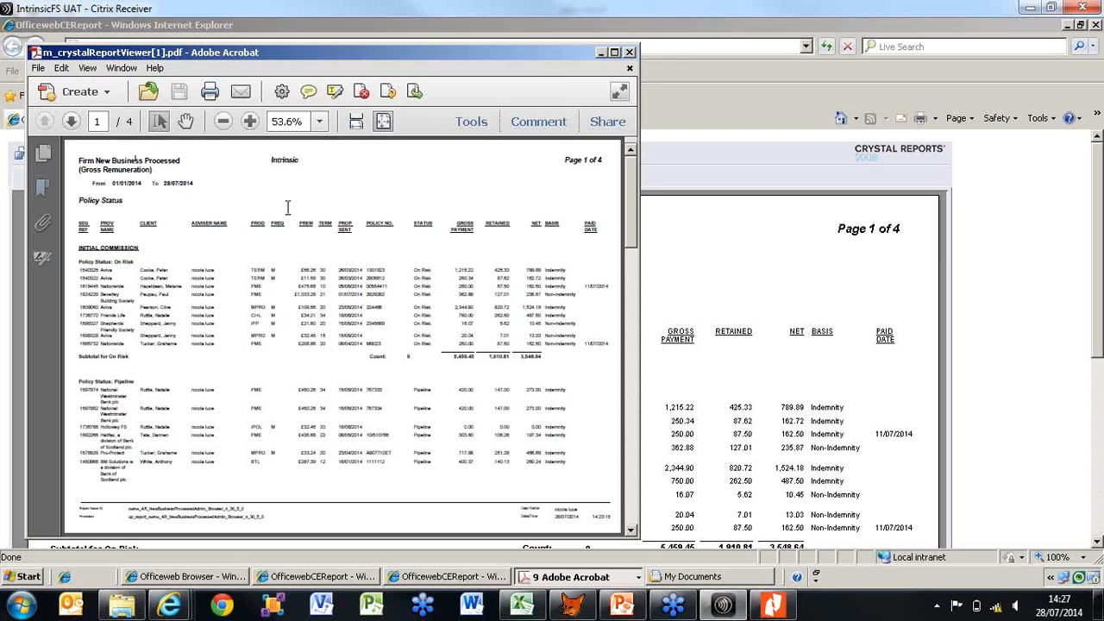
Close the exported report PDF and the Written Business Report PDF, dismissing the color scheme prompt
{"action": "left_click", "coordinate": [629, 53]}
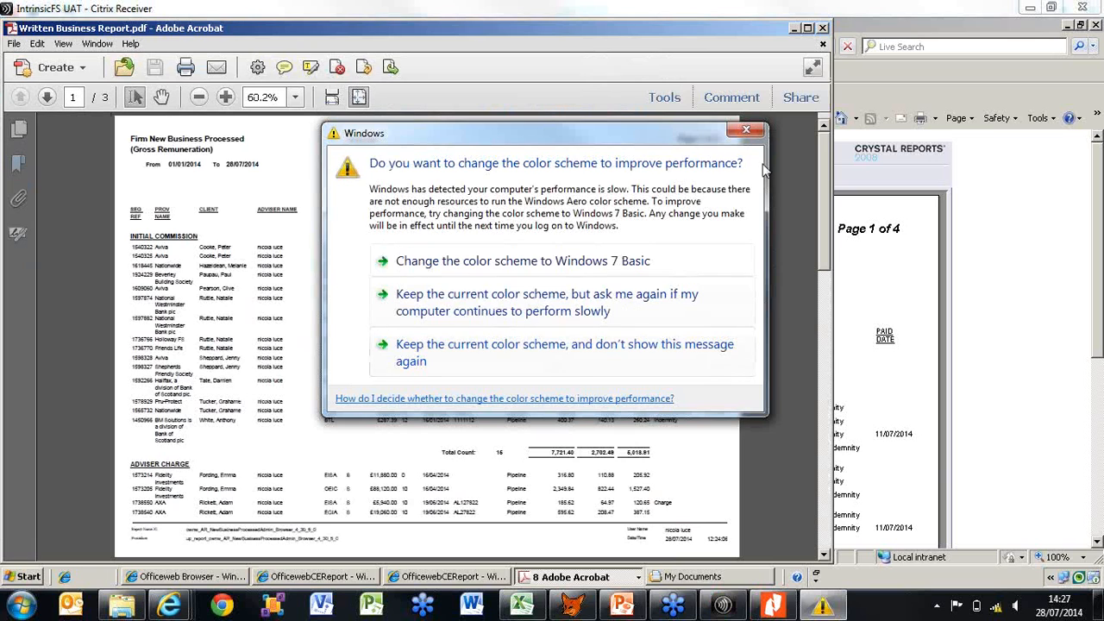
{"action": "left_click", "coordinate": [746, 130]}
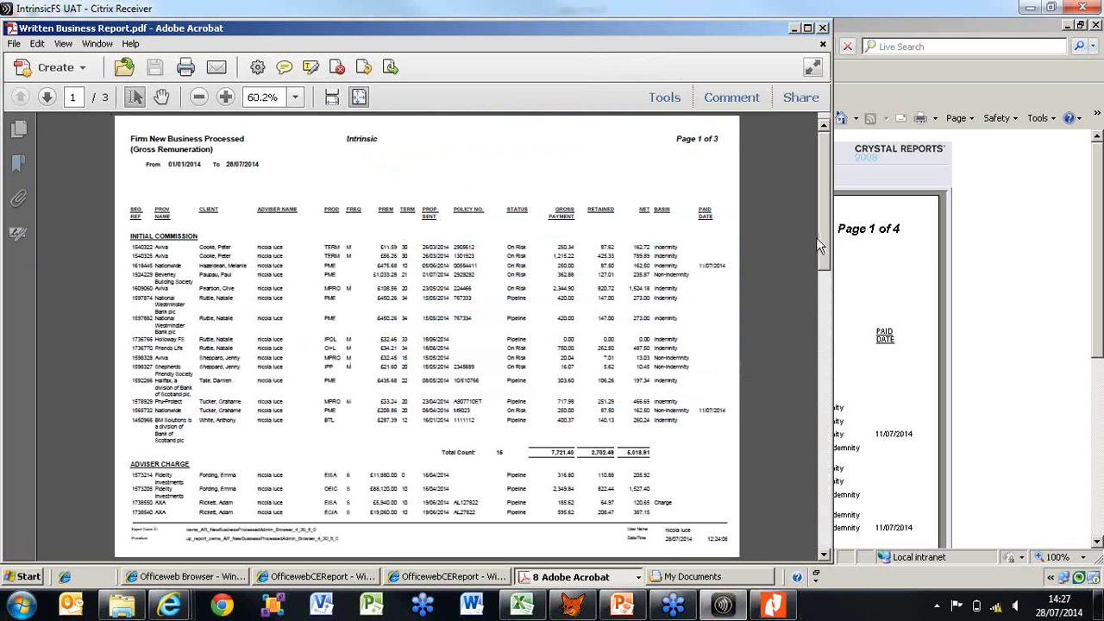
{"action": "left_click", "coordinate": [823, 28]}
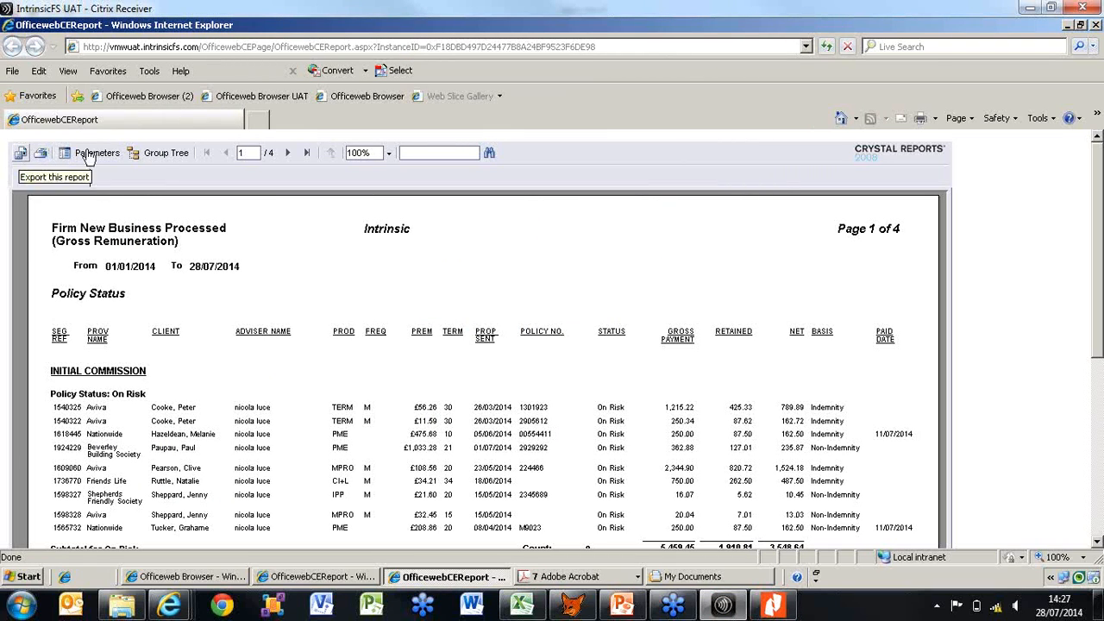
Export all pages of the Firm New Business report in Microsoft Excel (97-2003) format and open the workbook in Excel
{"action": "left_click", "coordinate": [20, 158]}
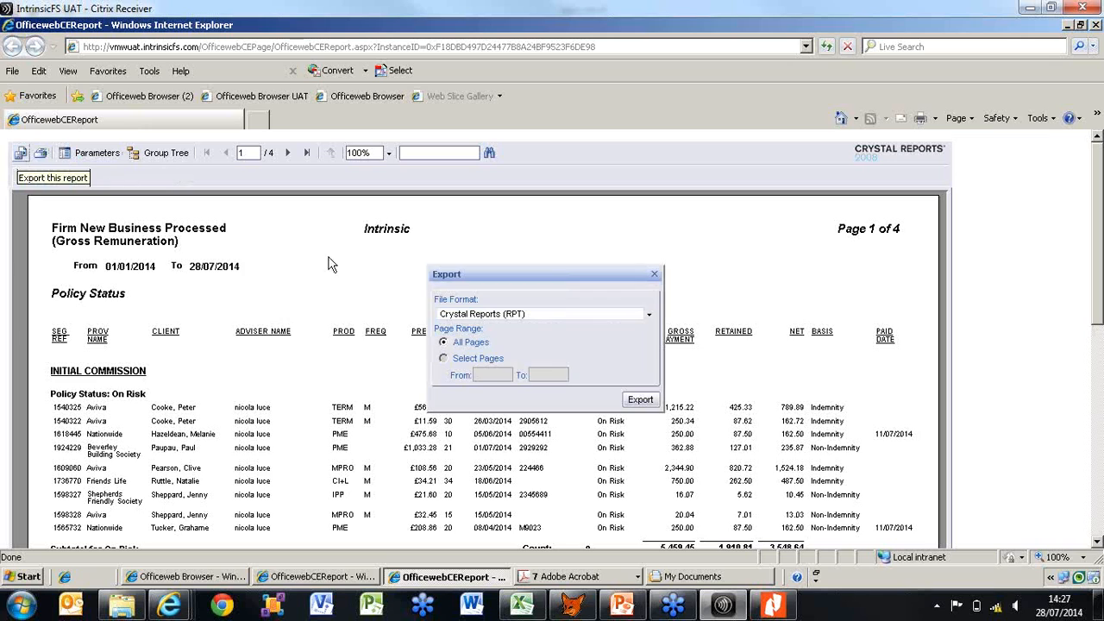
{"action": "left_click", "coordinate": [649, 316]}
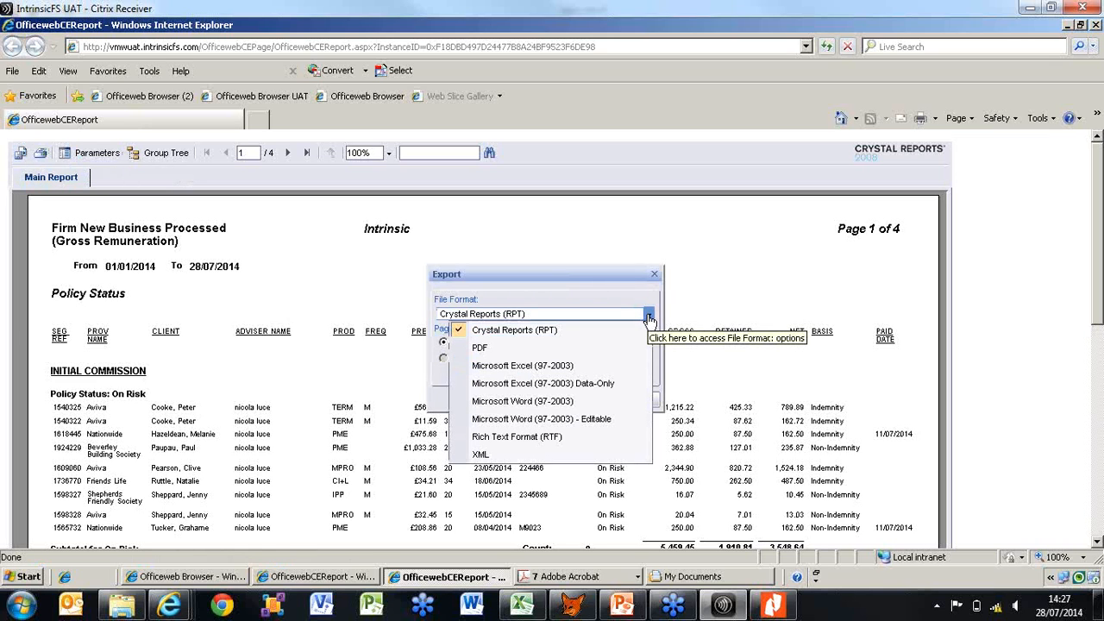
{"action": "left_click", "coordinate": [629, 371]}
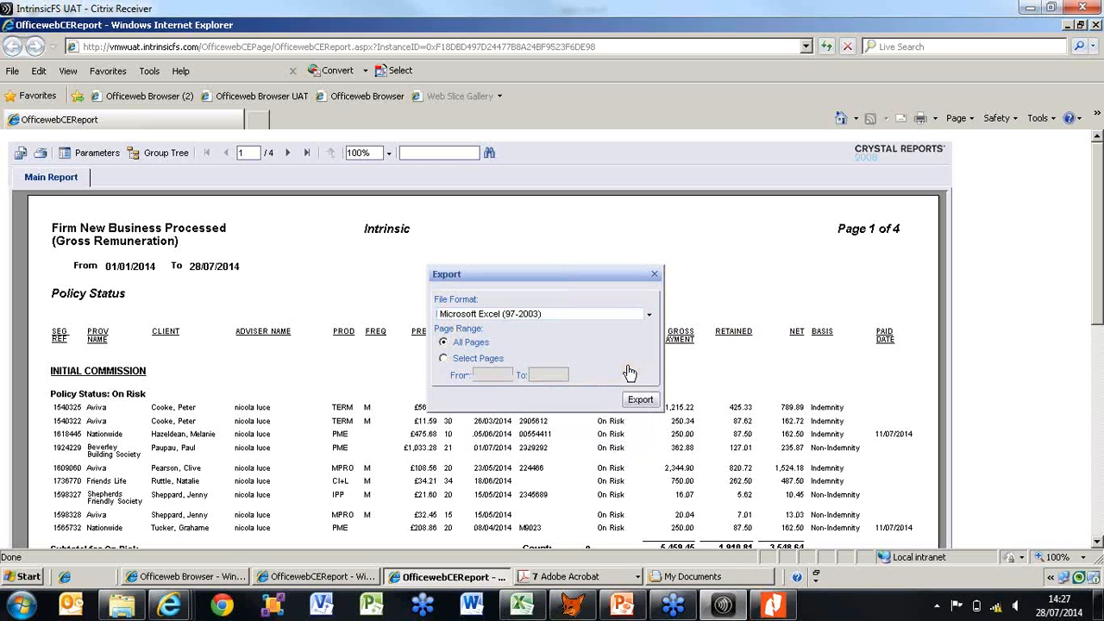
{"action": "left_click", "coordinate": [641, 401]}
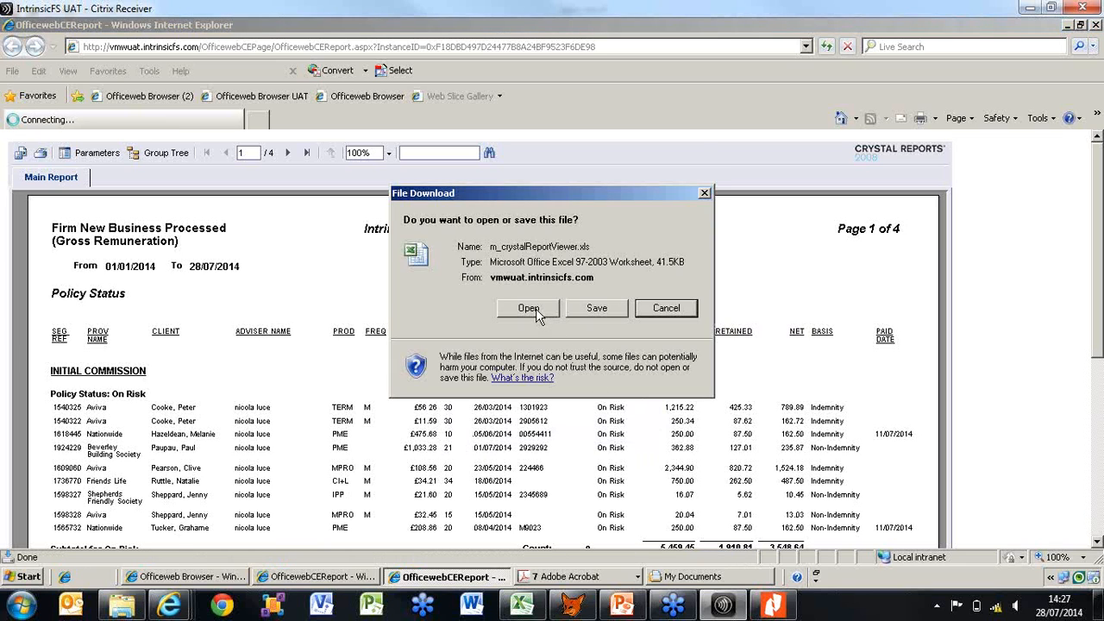
{"action": "left_click", "coordinate": [529, 309]}
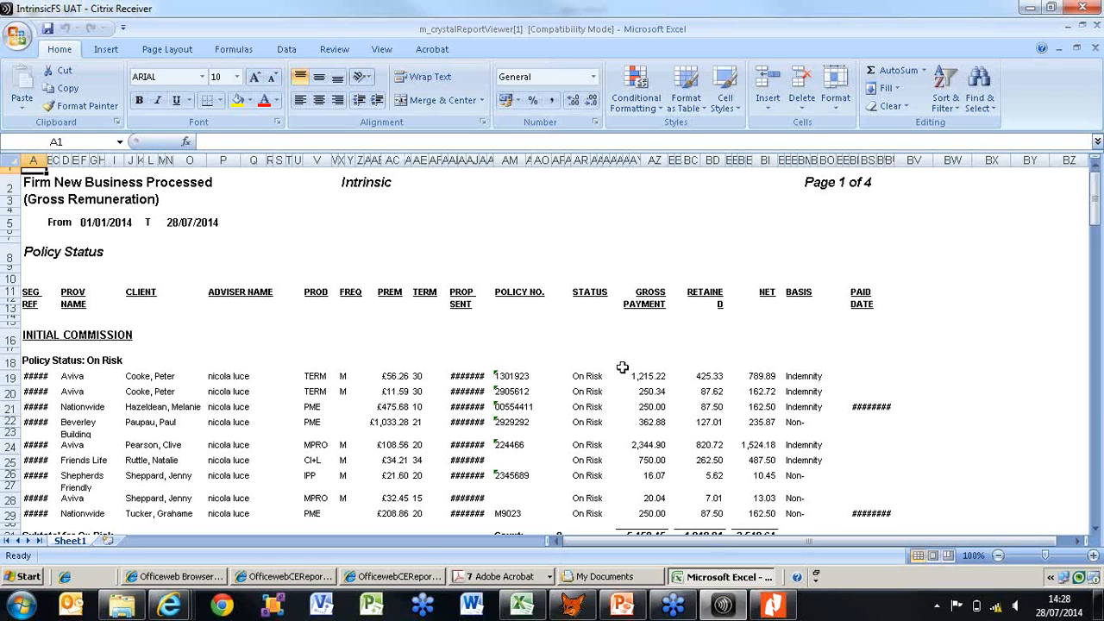
Return to the Firm New Business report, export it as Microsoft Excel (97-2003) Data-Only and open the resulting workbook
{"action": "left_click", "coordinate": [421, 580]}
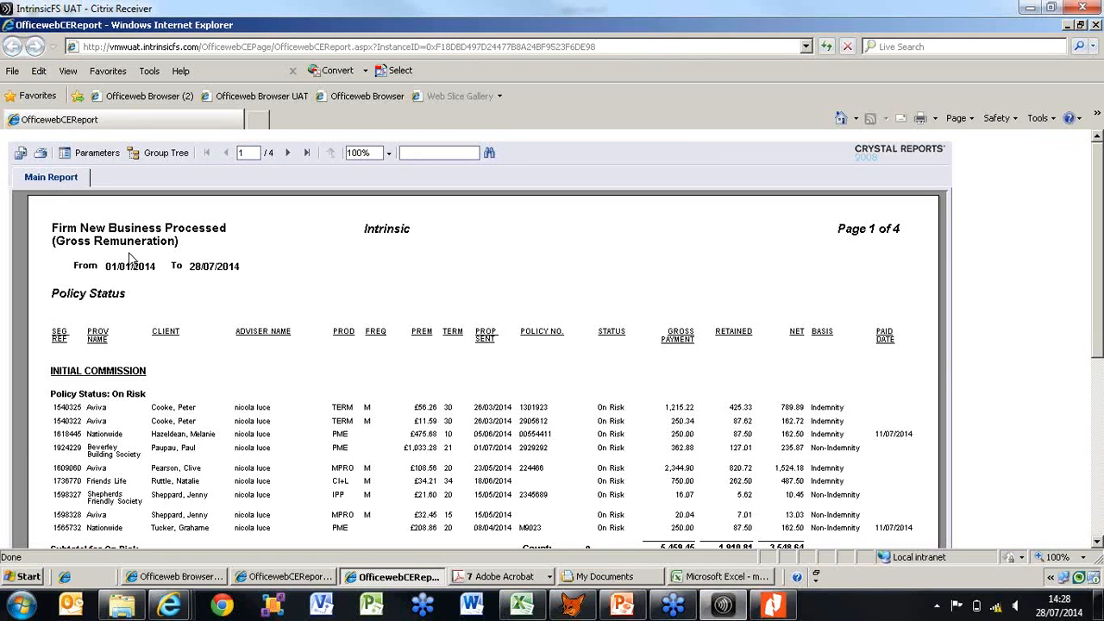
{"action": "left_click", "coordinate": [21, 155]}
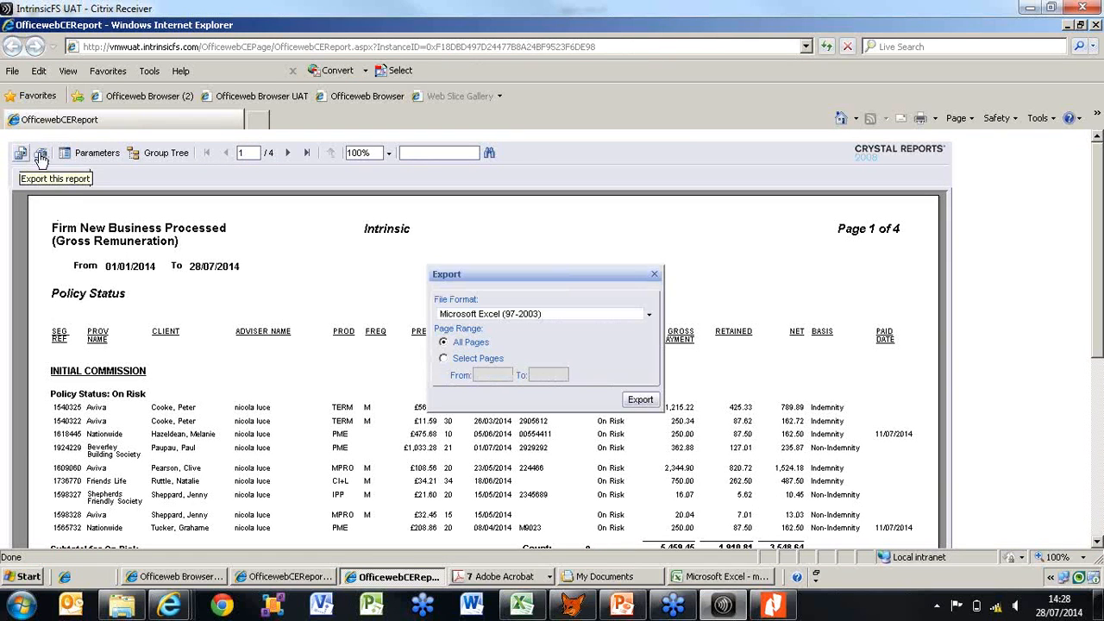
{"action": "left_click", "coordinate": [648, 316]}
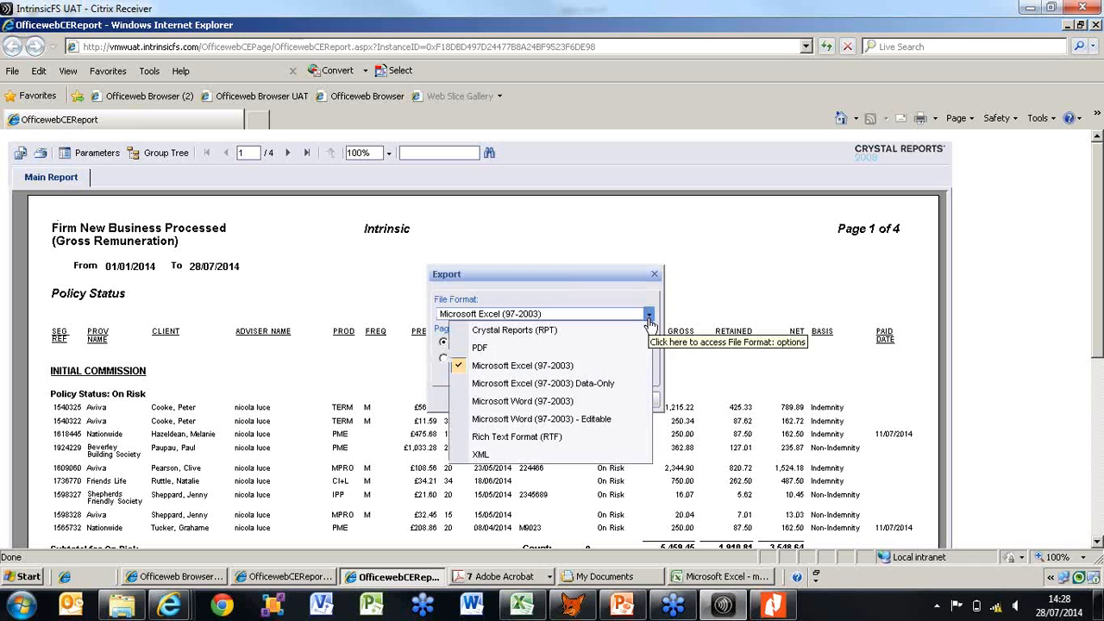
{"action": "left_click", "coordinate": [621, 387]}
{"action": "left_click", "coordinate": [637, 399]}
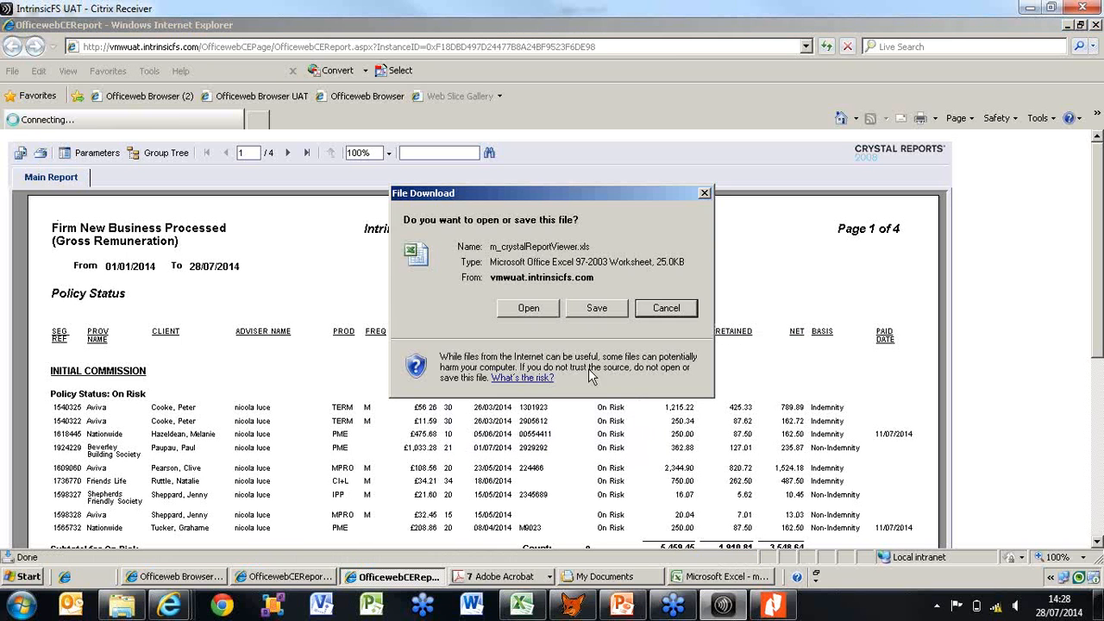
{"action": "left_click", "coordinate": [547, 309]}
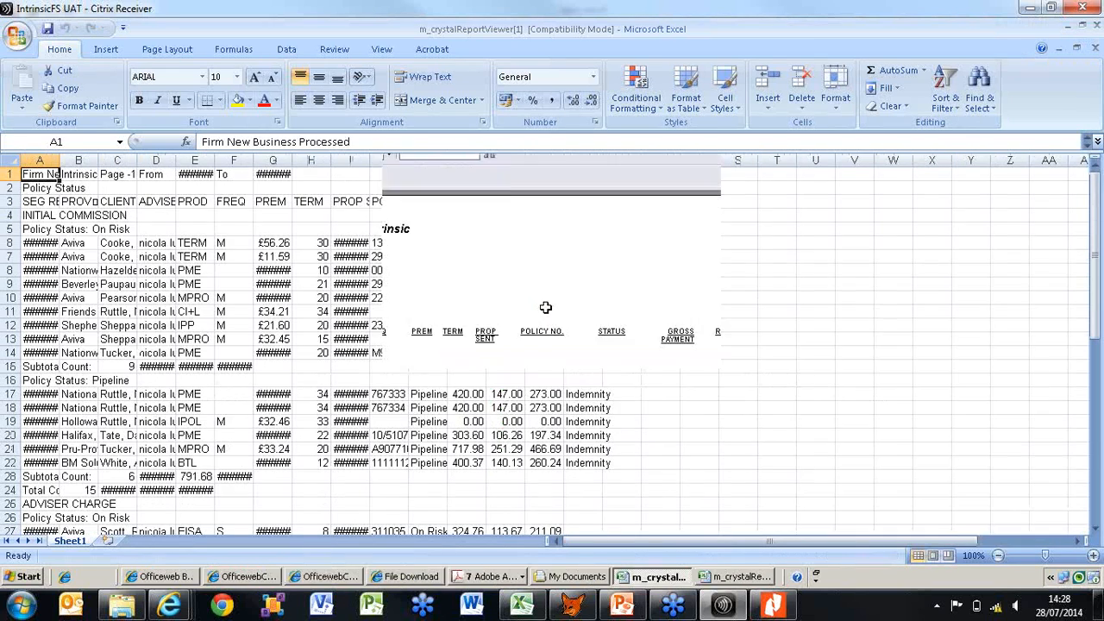
Autofit all column widths in the data-only worksheet and view the columns through to the paid date
{"action": "left_click", "coordinate": [6, 161]}
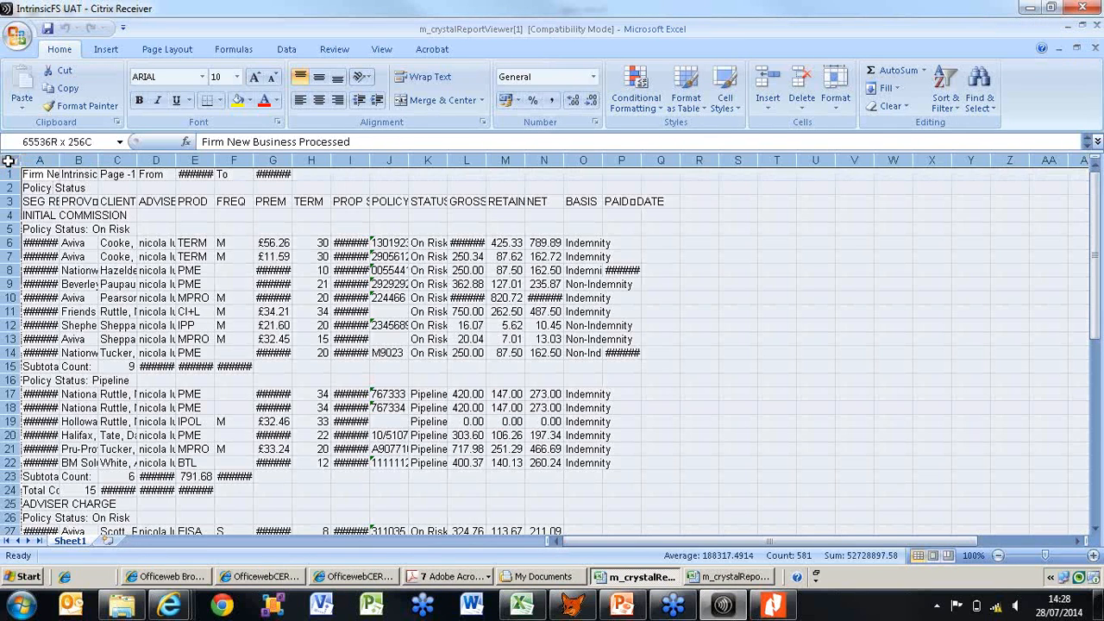
{"action": "double_click", "coordinate": [59, 160]}
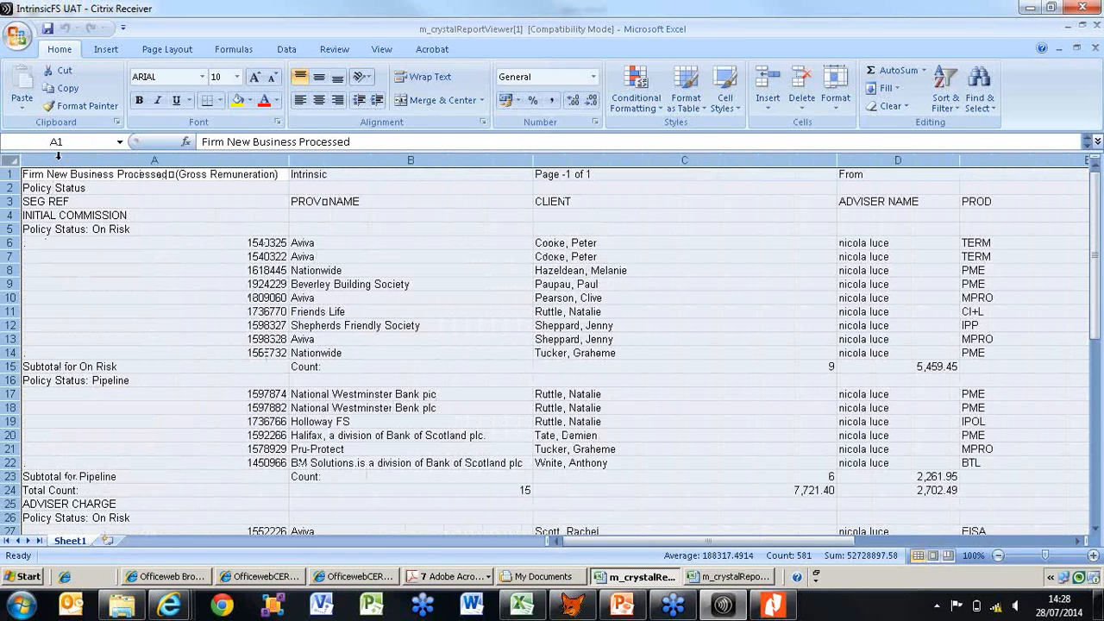
{"action": "left_click_drag", "start_coordinate": [648, 546], "coordinate": [771, 546]}
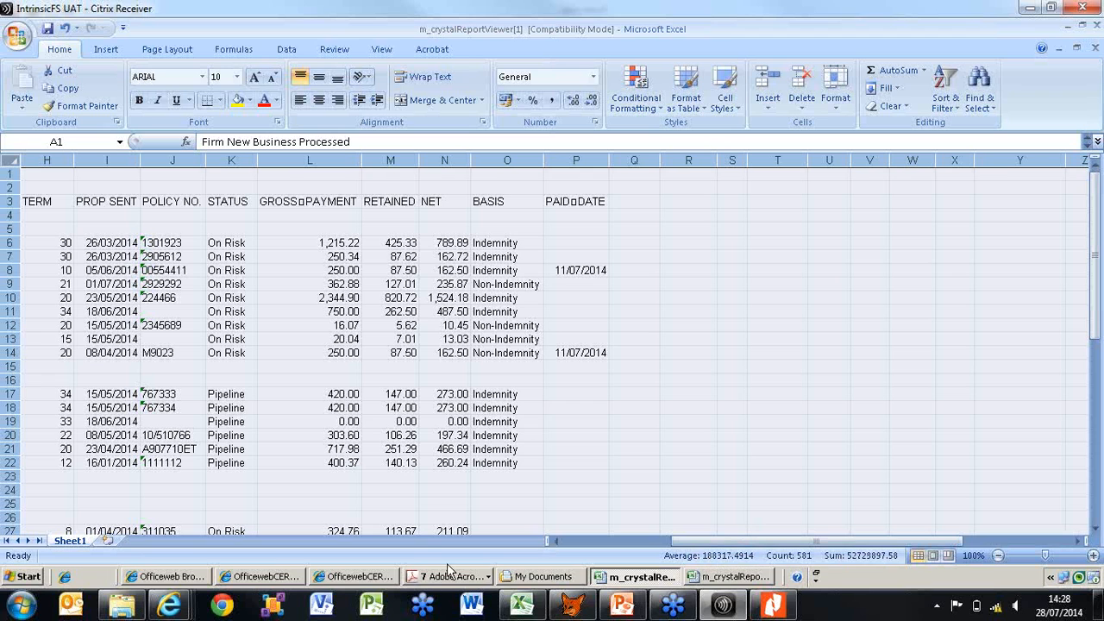
Switch back to the Officeweb client selection page with the Pipeline Policies list and dismiss the color scheme prompt
{"action": "left_click", "coordinate": [184, 573]}
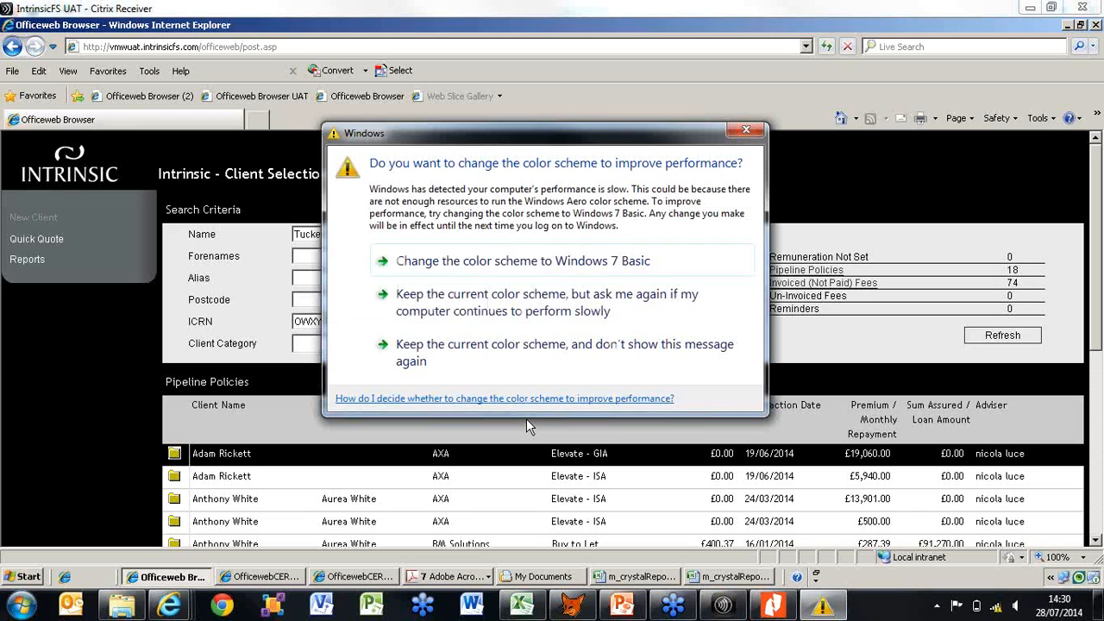
{"action": "left_click", "coordinate": [747, 130]}
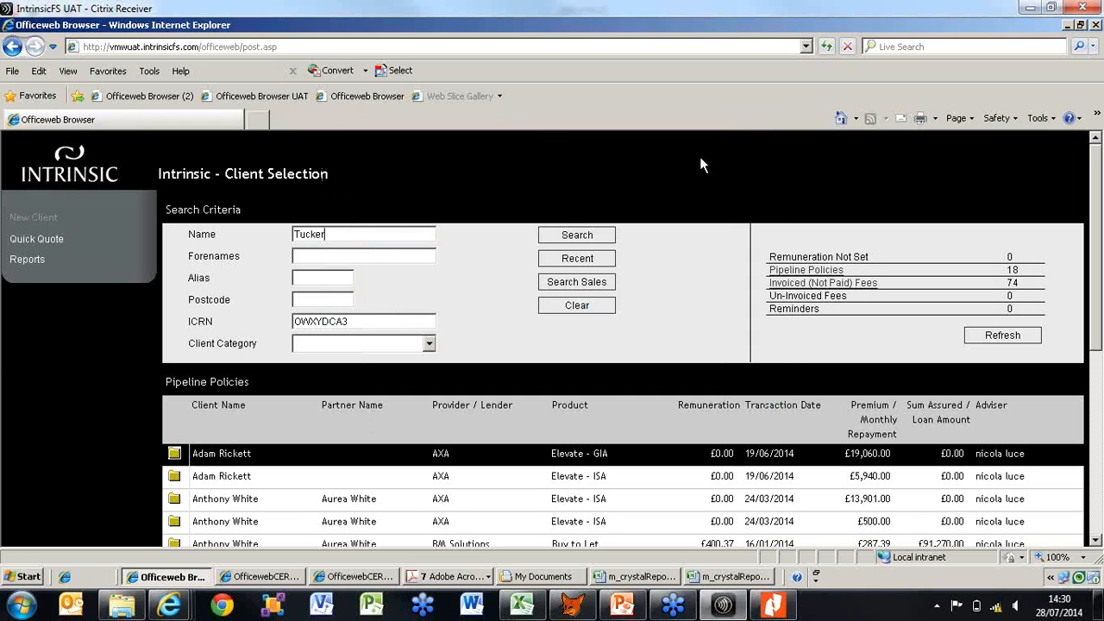